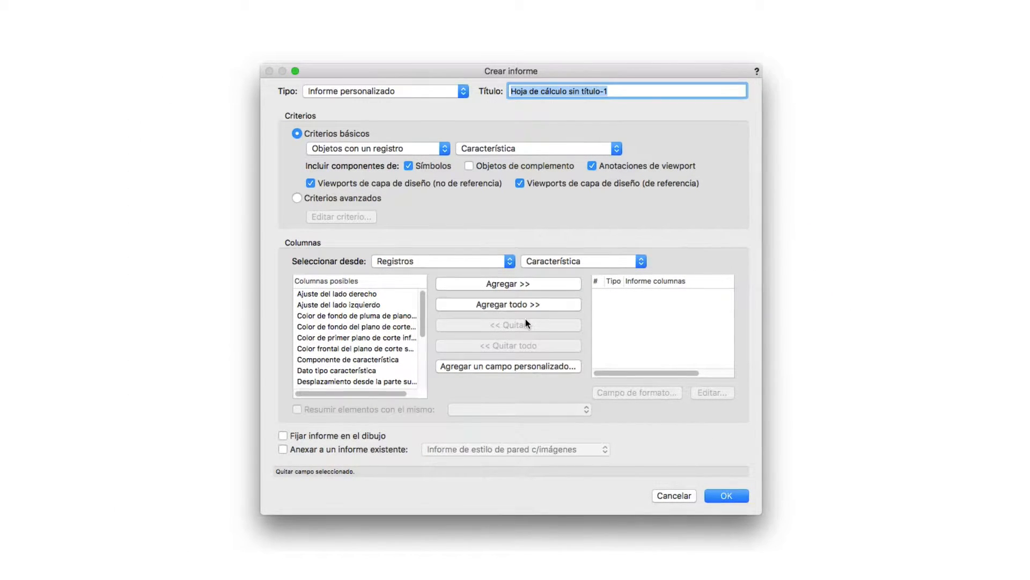
Examine the reports available under the Informe preformateado type, including the door, window and room finish inventories
click(407, 92)
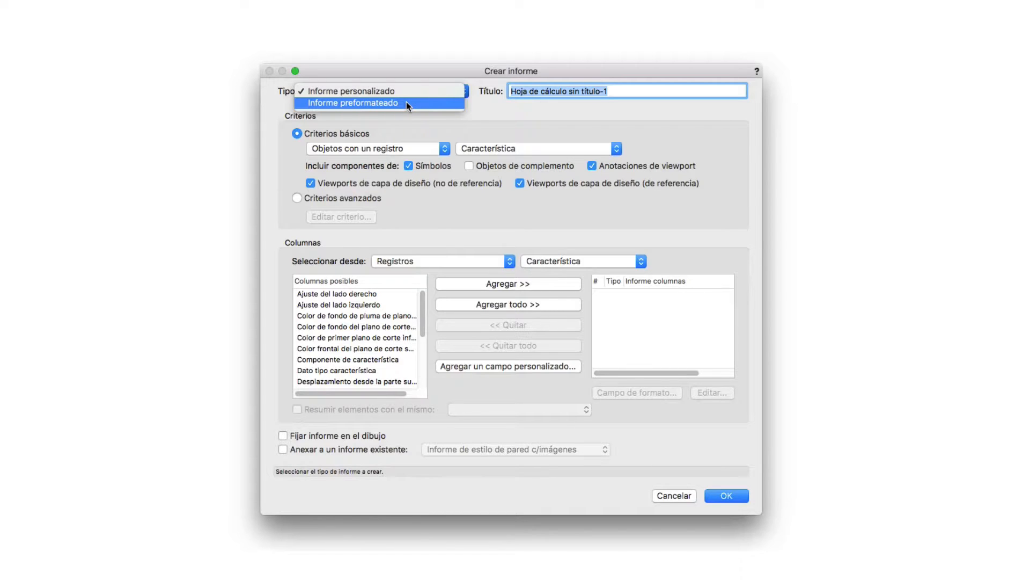
click(407, 102)
scroll(393, 197, down, 1)
scroll(394, 197, down, 5)
click(356, 201)
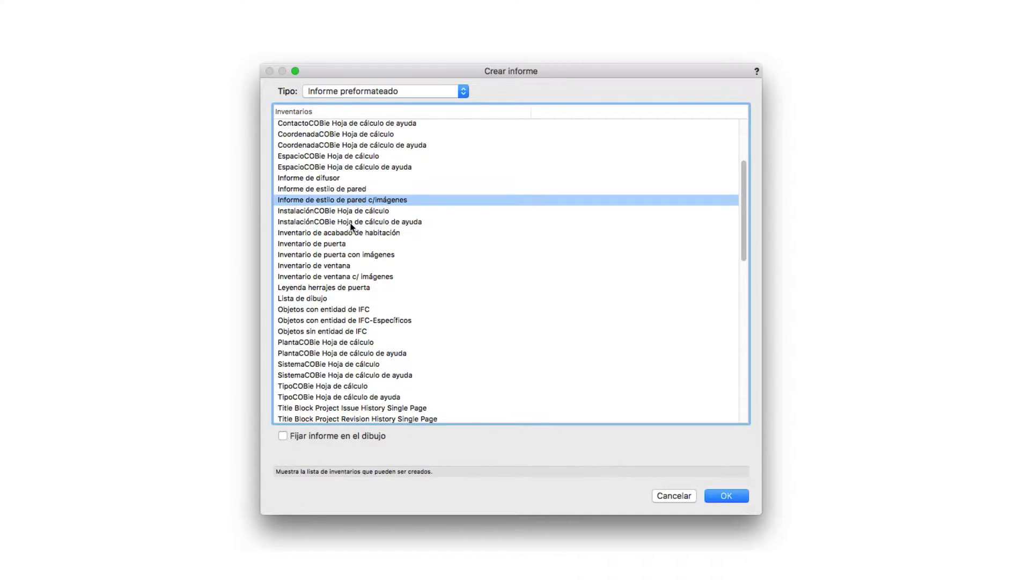
scroll(352, 225, down, 4)
click(349, 222)
scroll(347, 227, up, 1)
scroll(345, 227, up, 6)
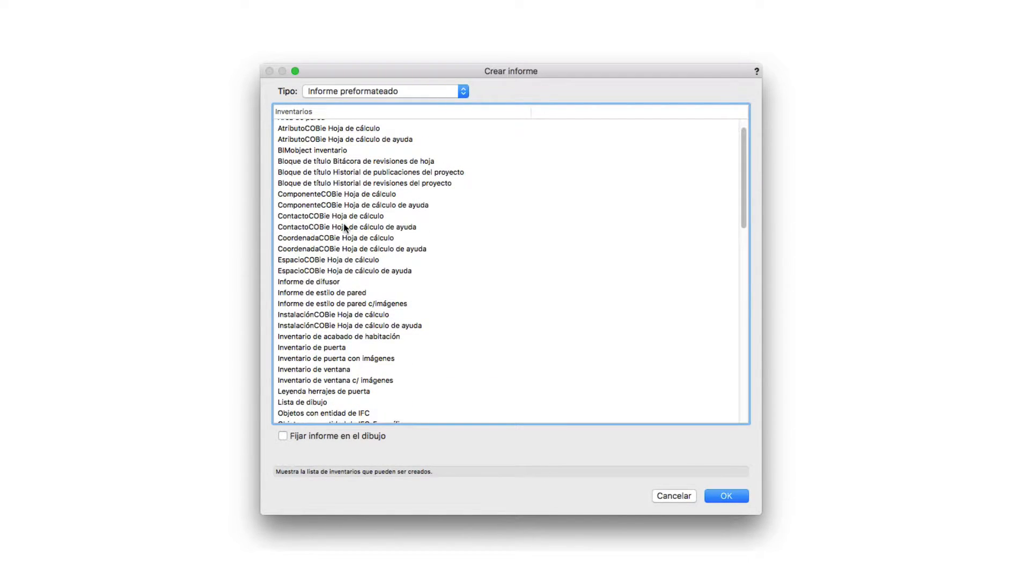
scroll(344, 226, down, 2)
click(326, 319)
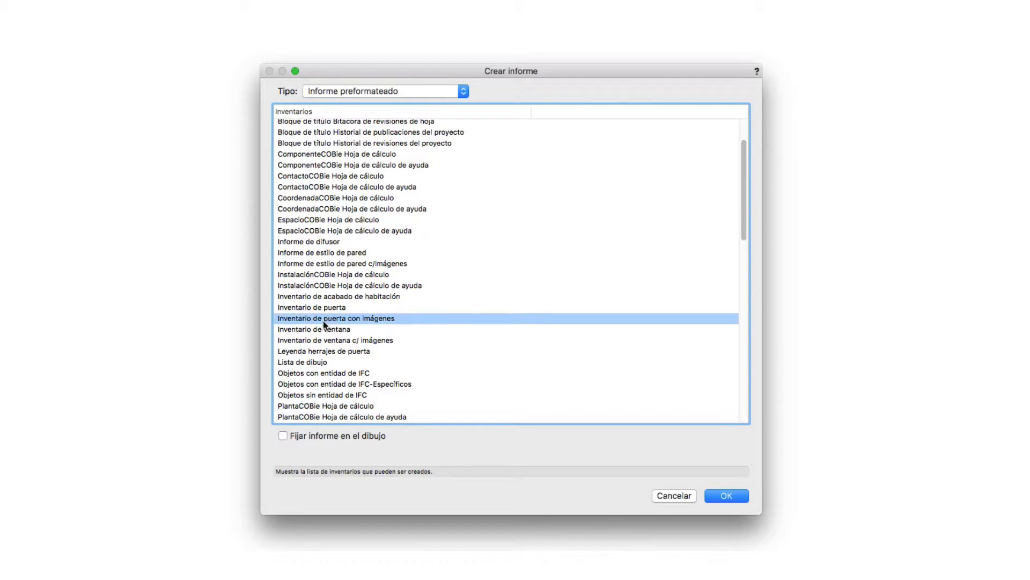
click(336, 341)
click(483, 296)
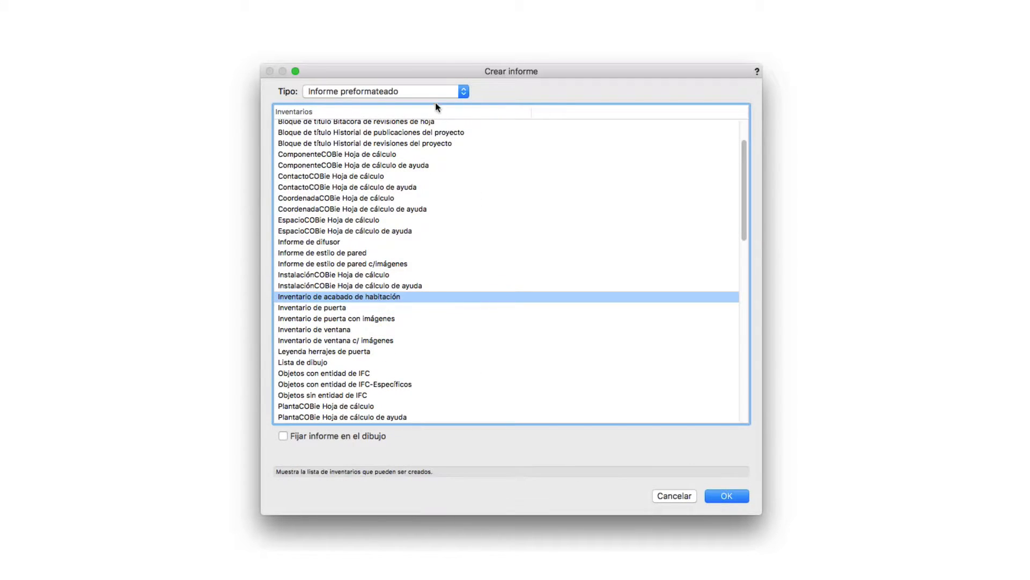
Set the report type to Informe personalizado and title the report Prueba
click(424, 89)
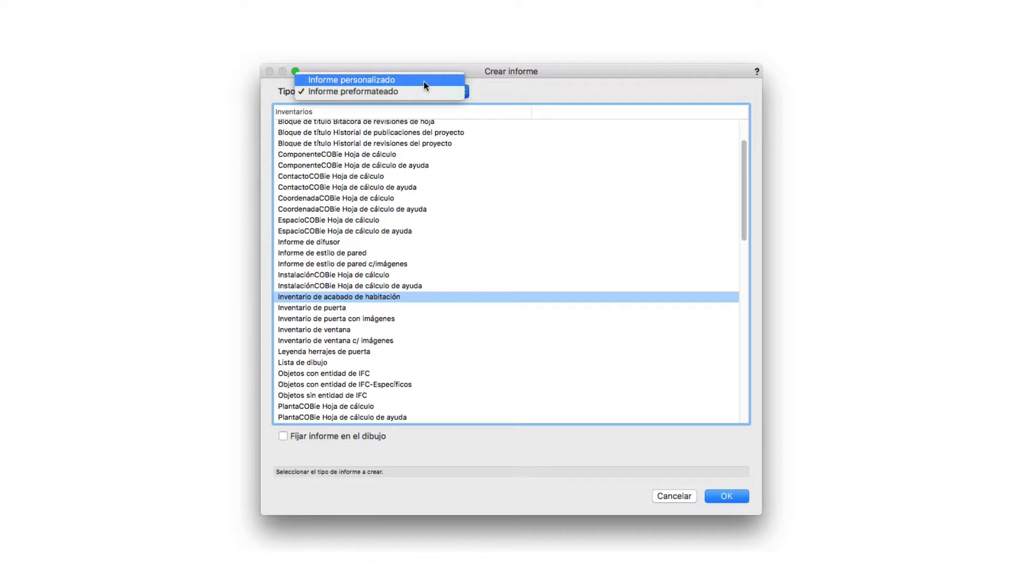
click(424, 81)
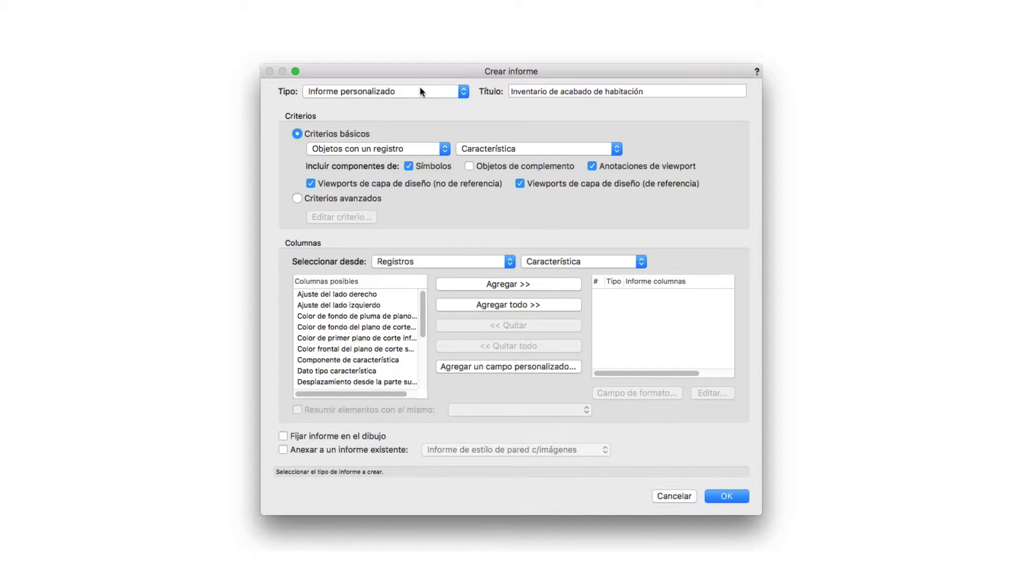
click(420, 87)
click(465, 69)
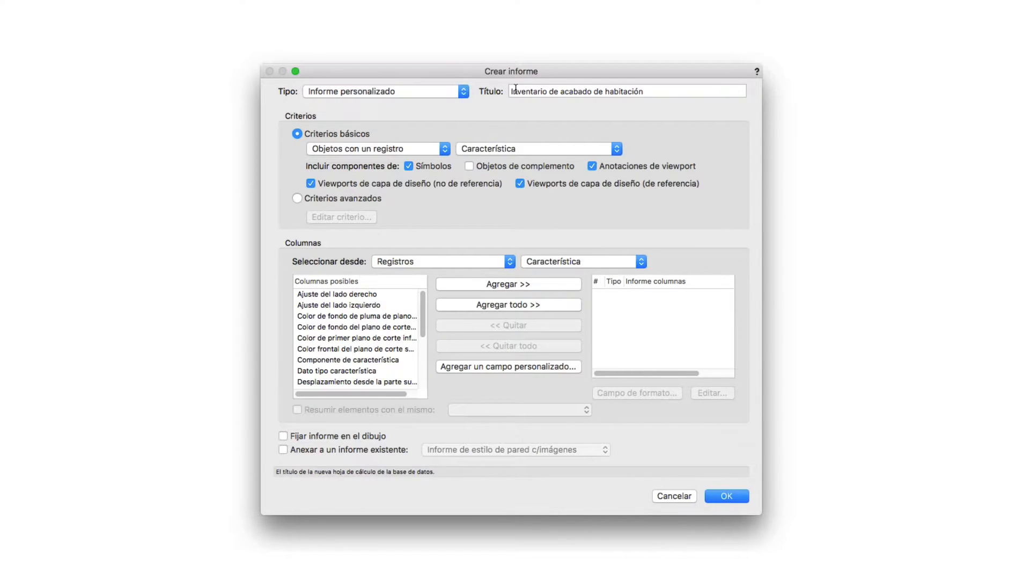
triple_click(515, 91)
text(Prueba)
key(Tab)
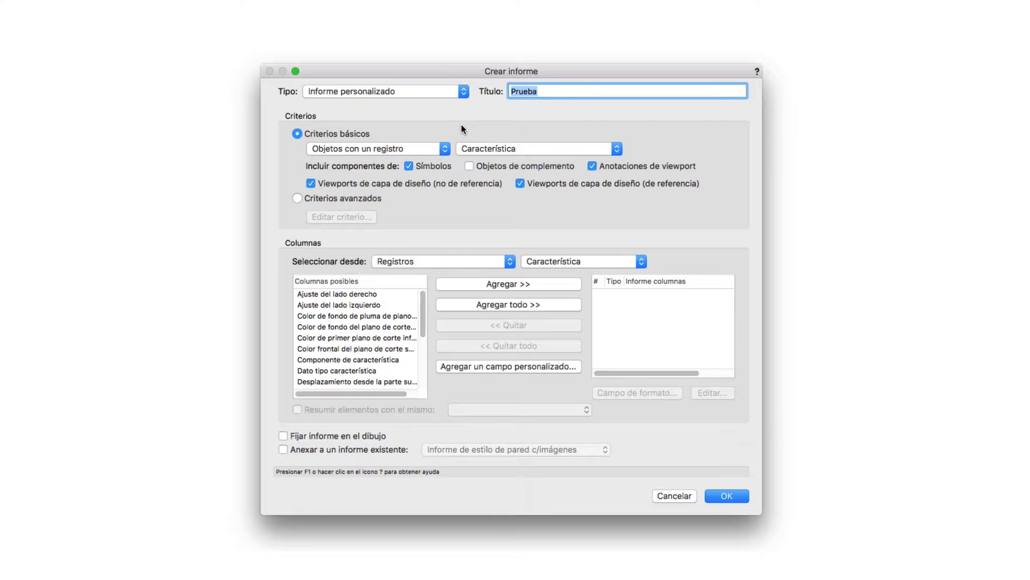
Base the report on objects with the Puerta record and switch it to advanced criteria
click(472, 149)
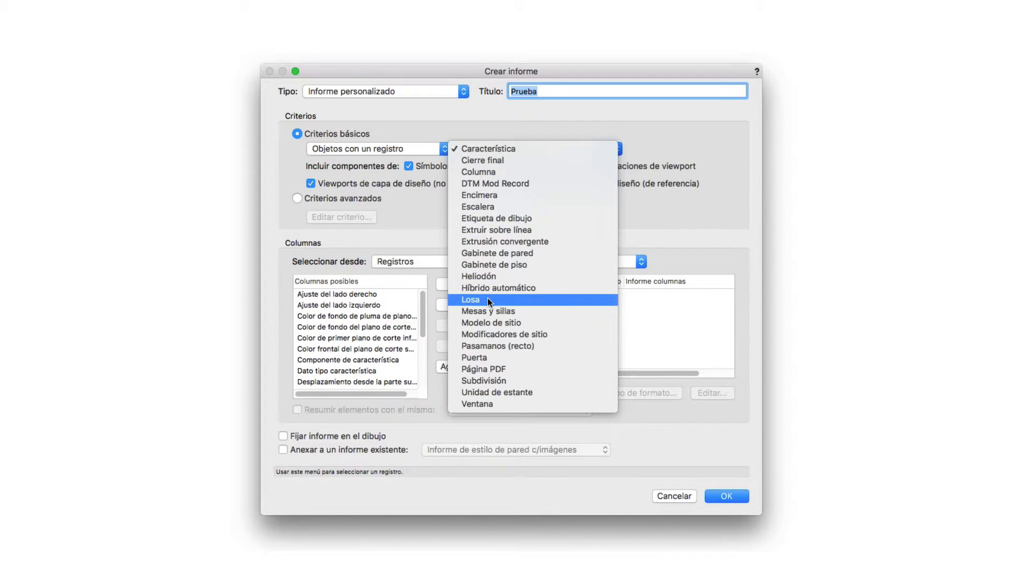
click(481, 357)
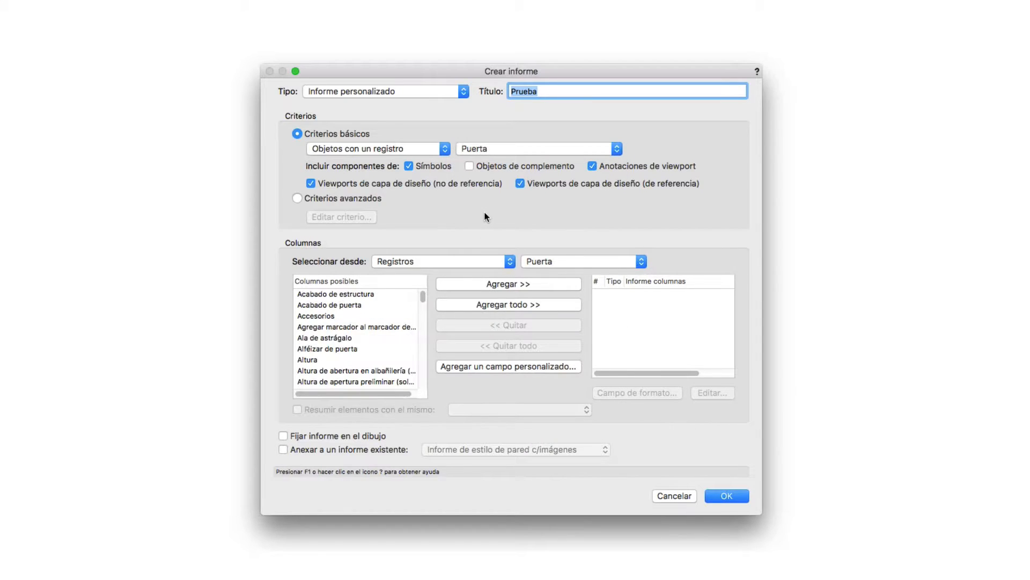
click(343, 197)
click(339, 218)
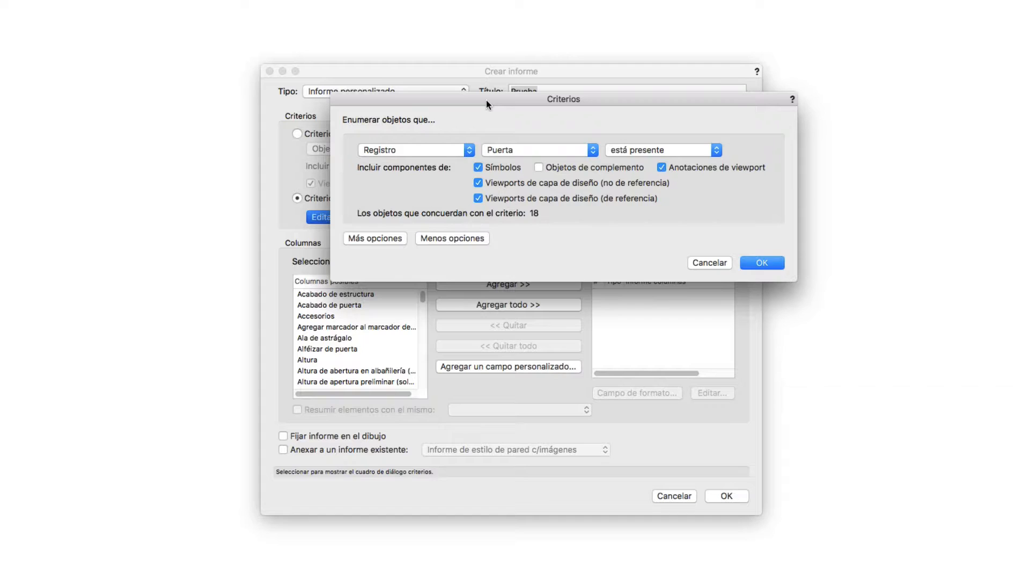
drag(486, 100, 671, 198)
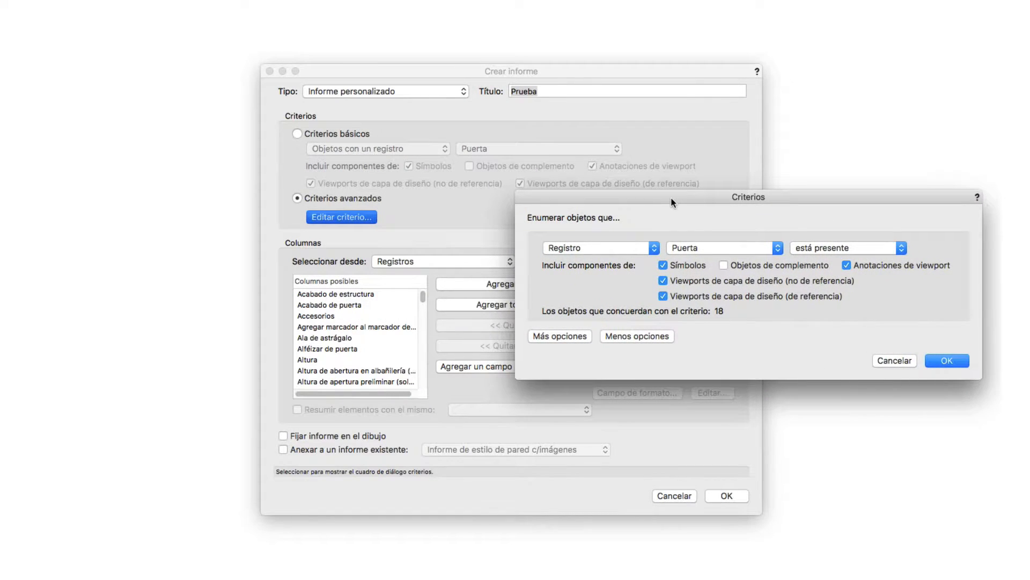
click(613, 246)
click(633, 249)
click(894, 360)
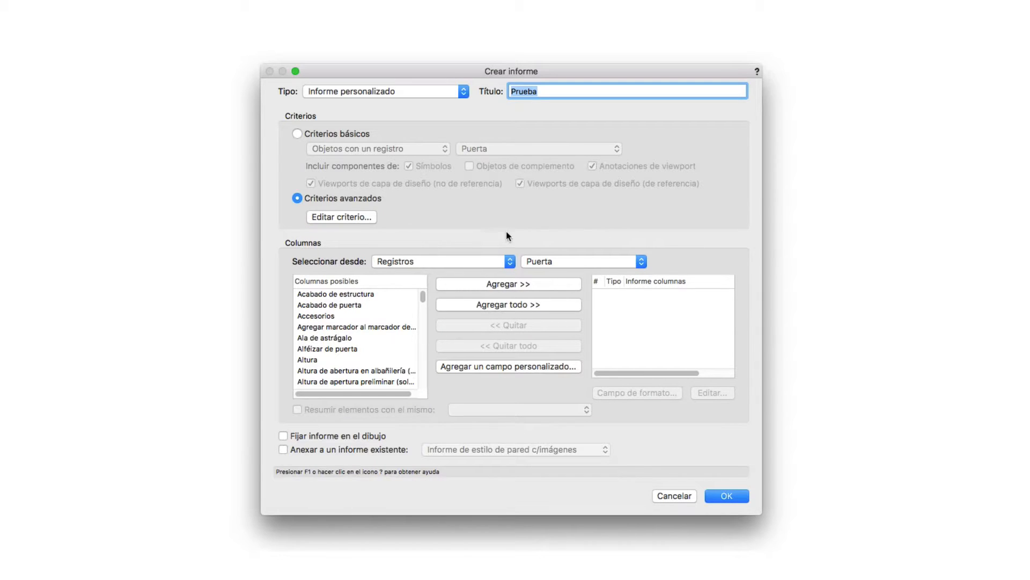
click(318, 306)
scroll(319, 308, down, 2)
scroll(318, 308, down, 1)
Define the advanced criterion as Registro, Puerta, está presente
click(341, 216)
click(443, 149)
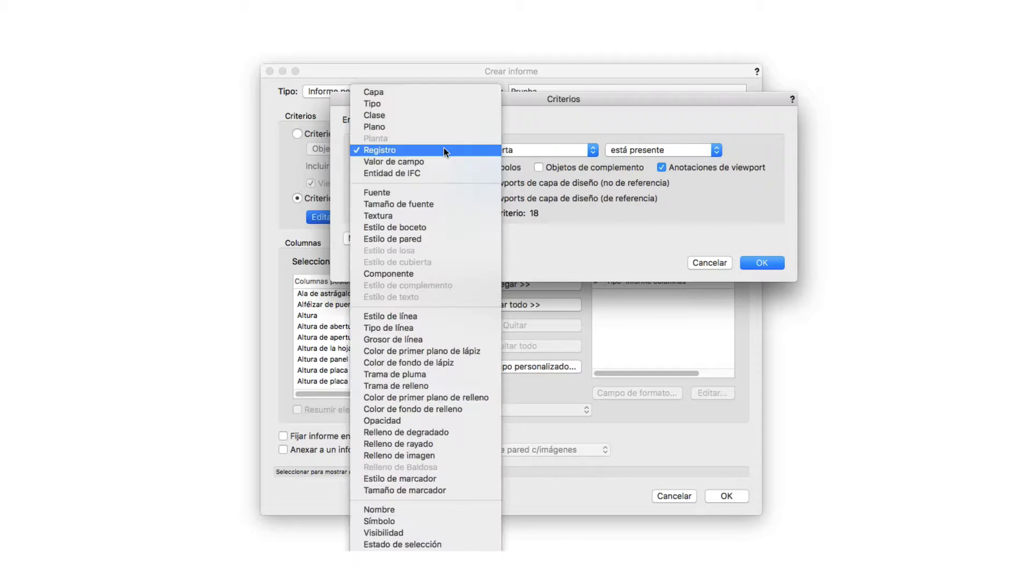
click(443, 150)
click(661, 150)
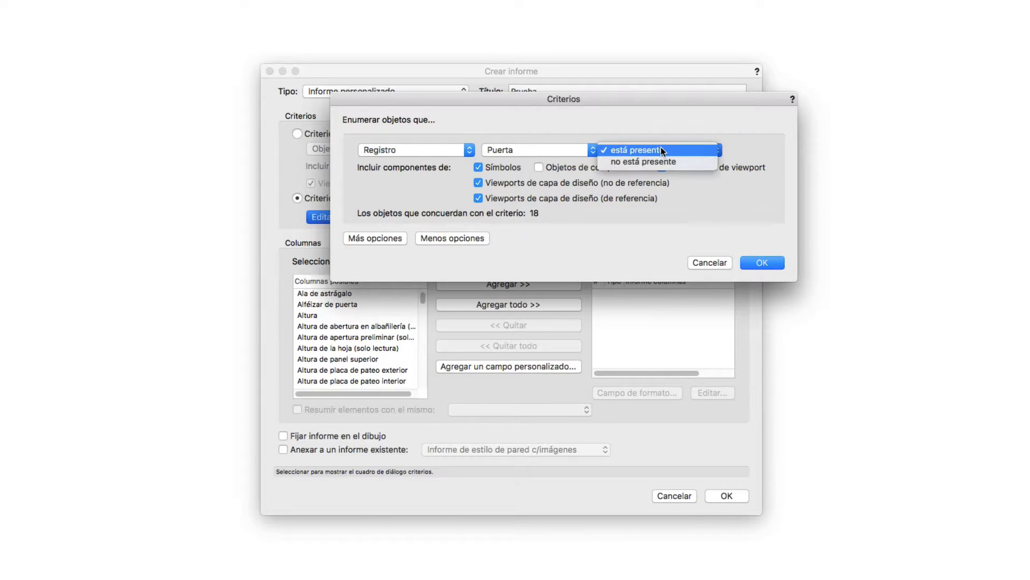
click(661, 150)
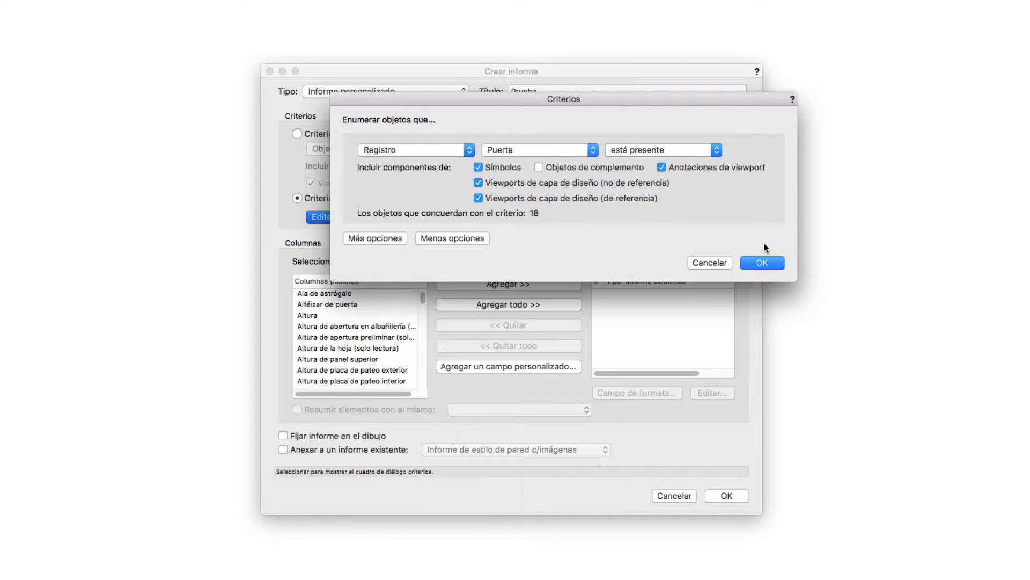
click(762, 262)
Add the door fields Acabado de estructura and Acabado de puerta to the report columns
scroll(347, 322, up, 2)
click(347, 304)
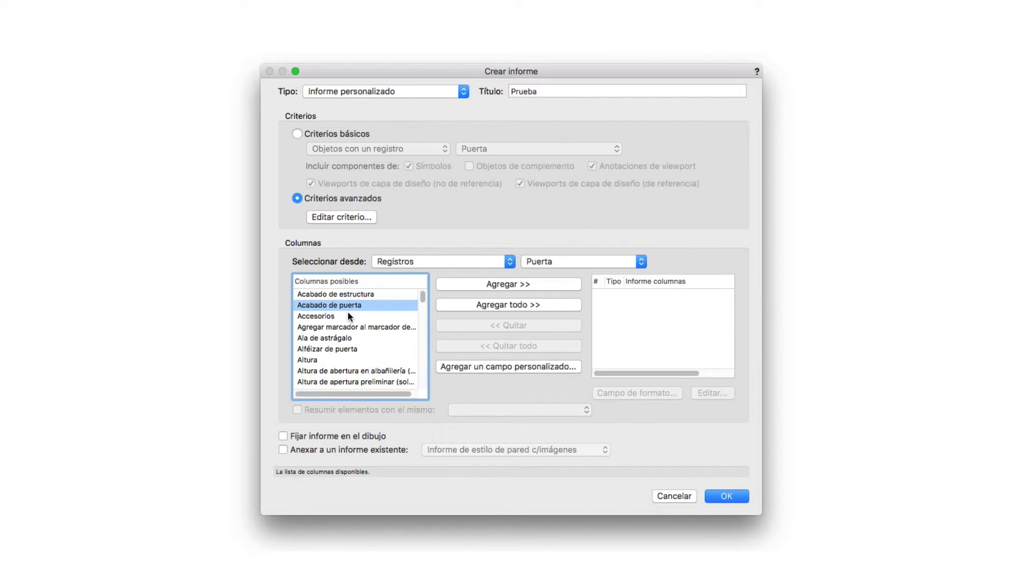
click(330, 294)
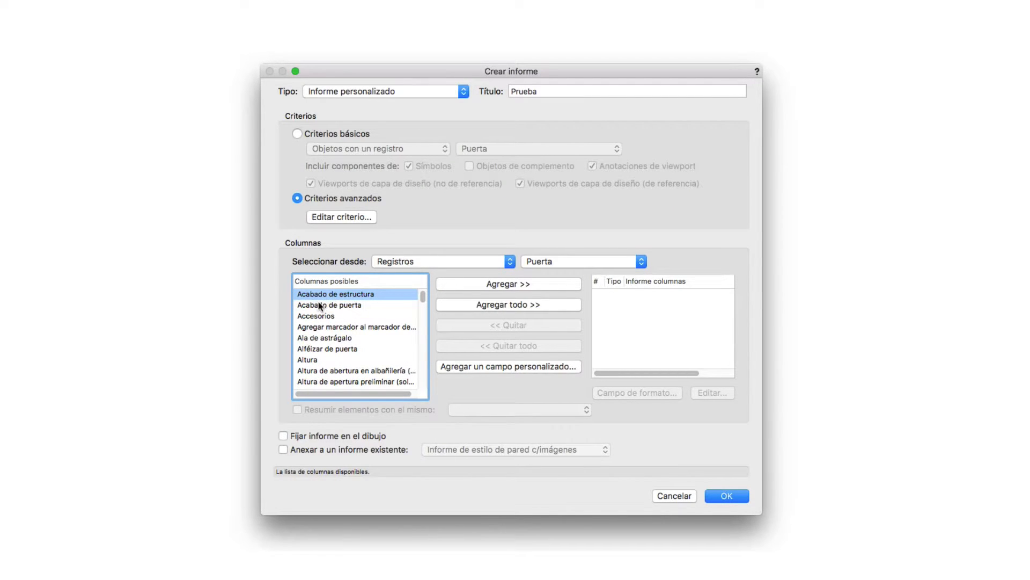
shift+click(318, 305)
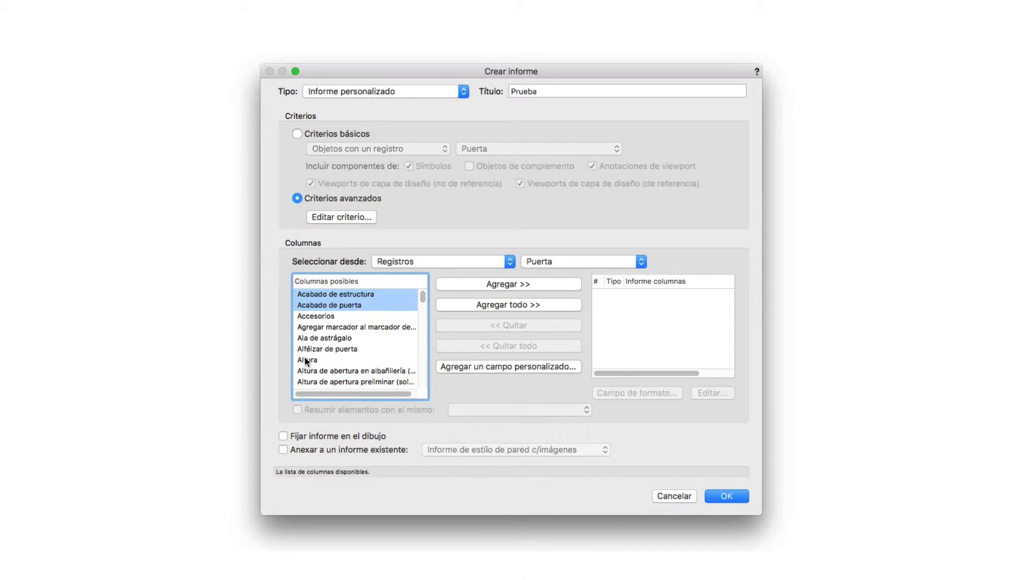
click(477, 286)
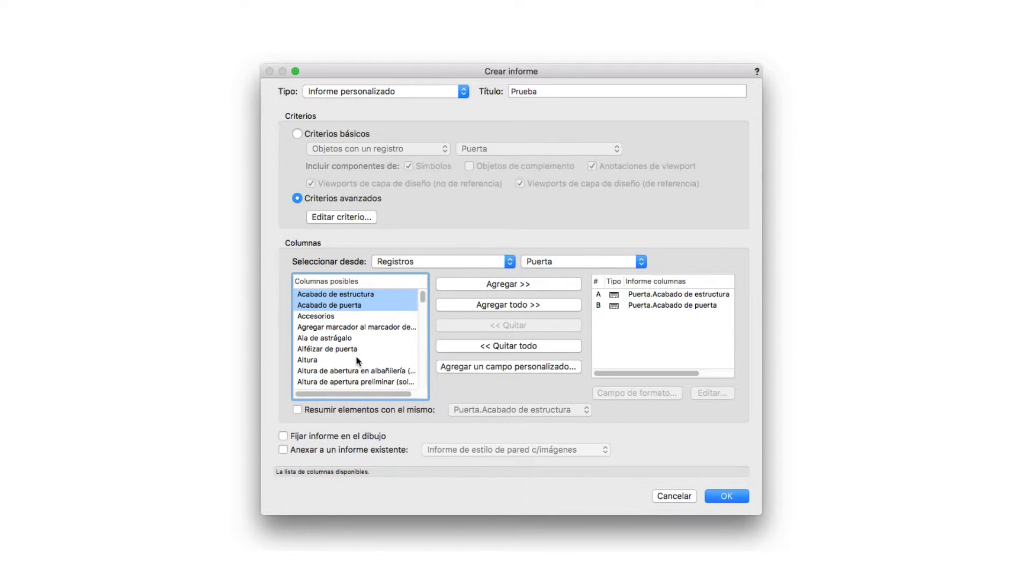
Add the door fields Altura and Altura de panel superior as report columns, with Altura placed last
click(310, 360)
click(479, 287)
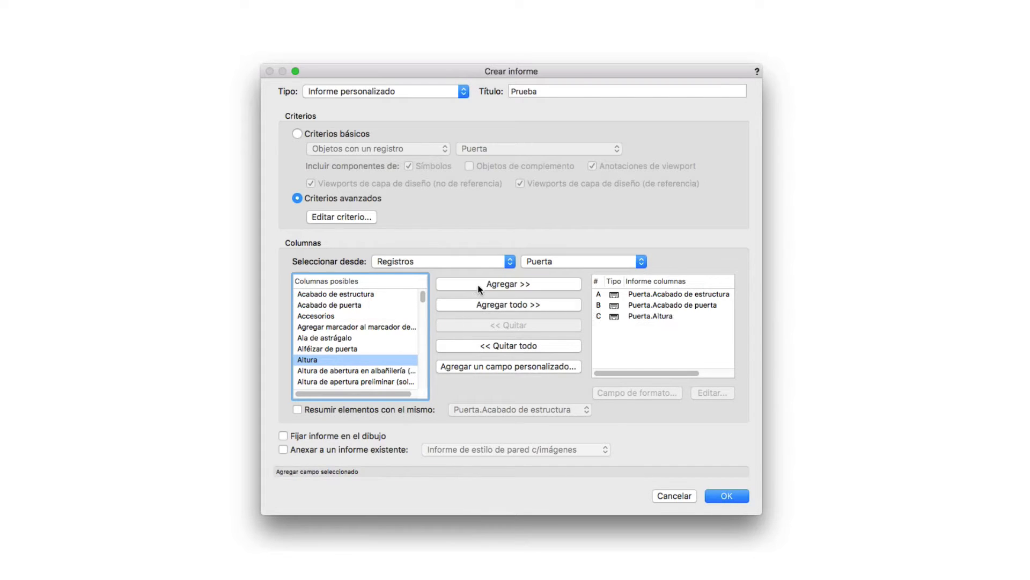
scroll(301, 350, down, 3)
click(308, 339)
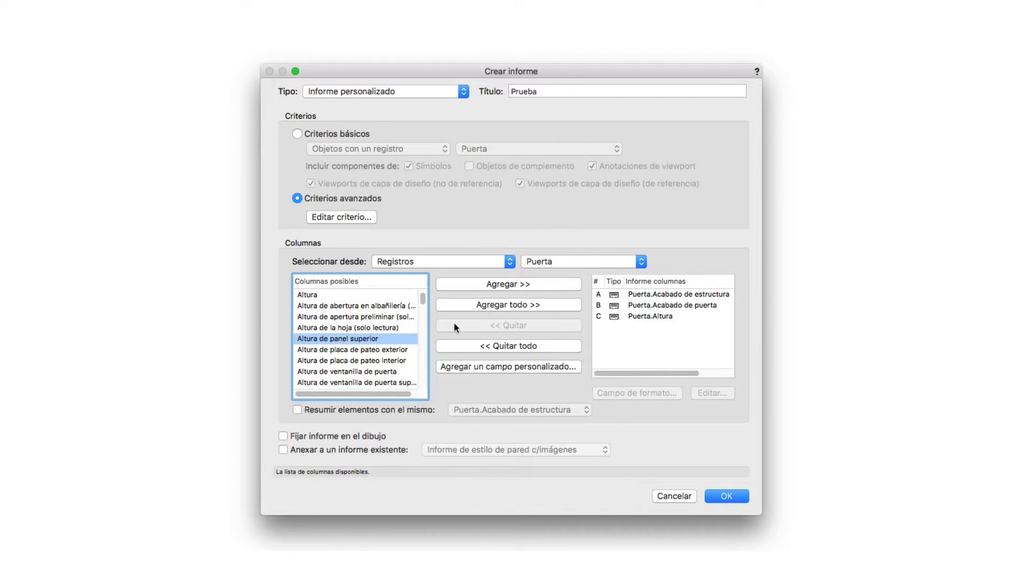
click(502, 284)
mouse_move(597, 333)
mouse_down()
mouse_move(597, 312)
mouse_move(599, 339)
mouse_up()
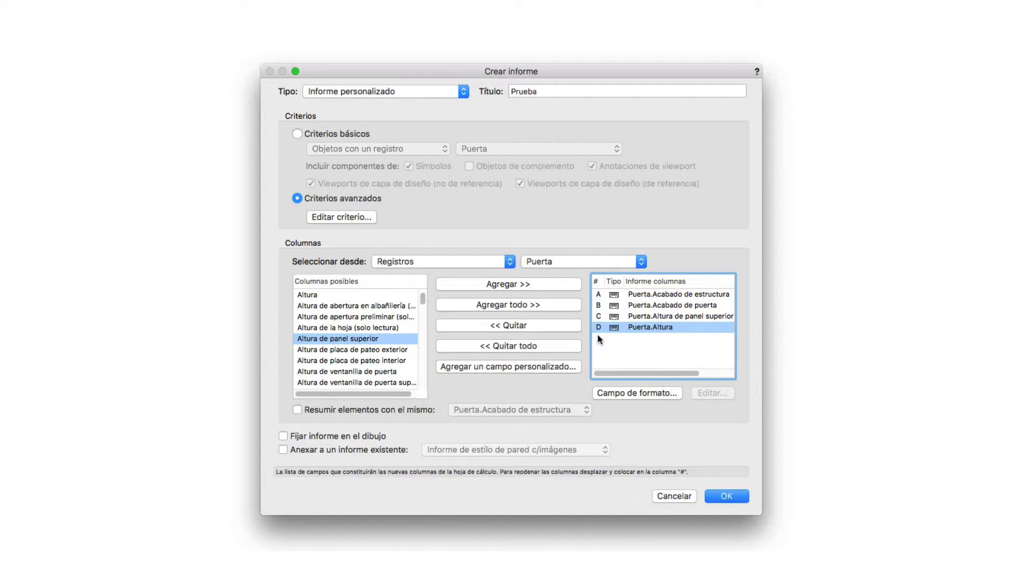
click(510, 367)
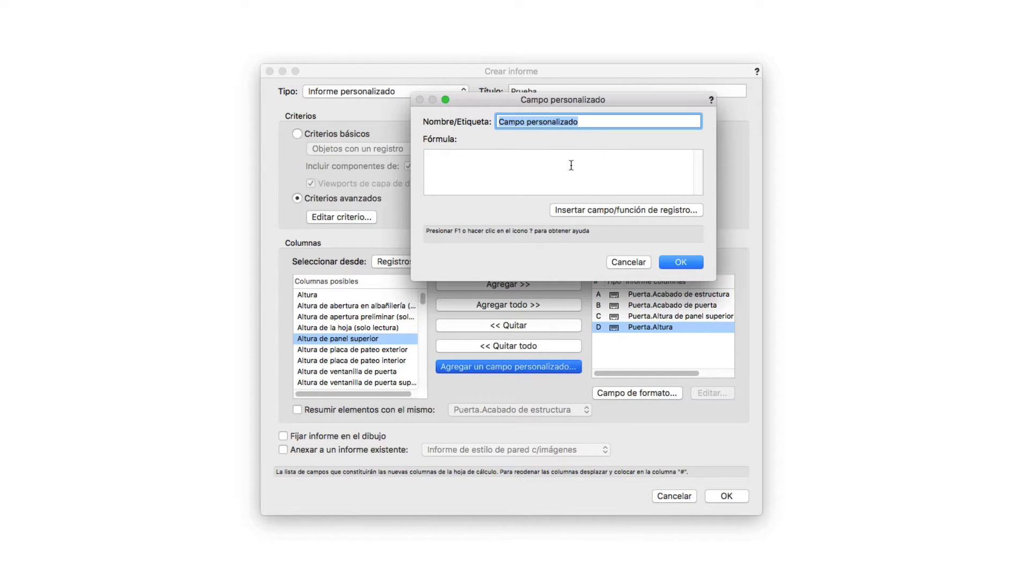
text(Comentarios)
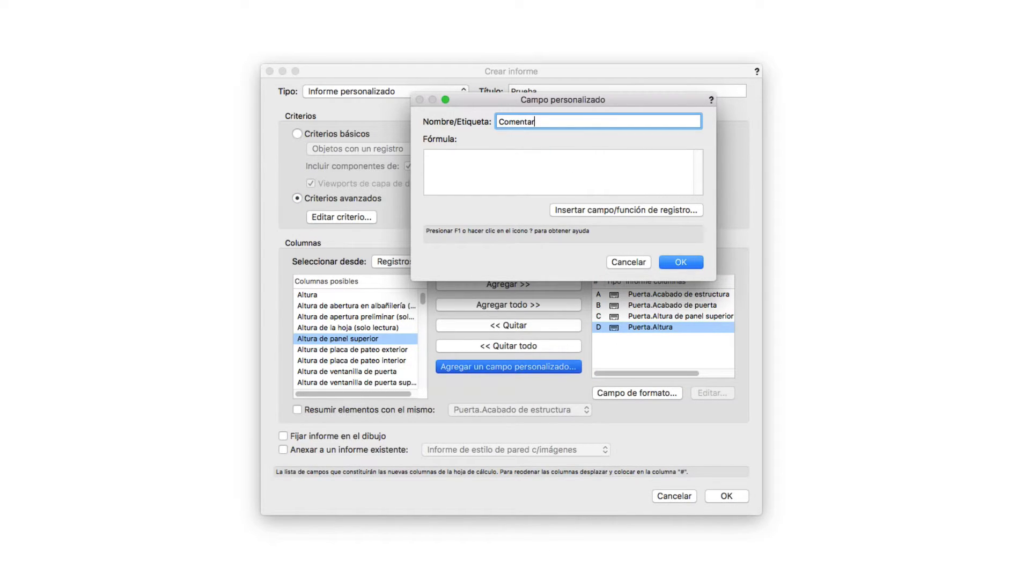
click(549, 166)
drag(558, 125, 467, 122)
text(FOrm)
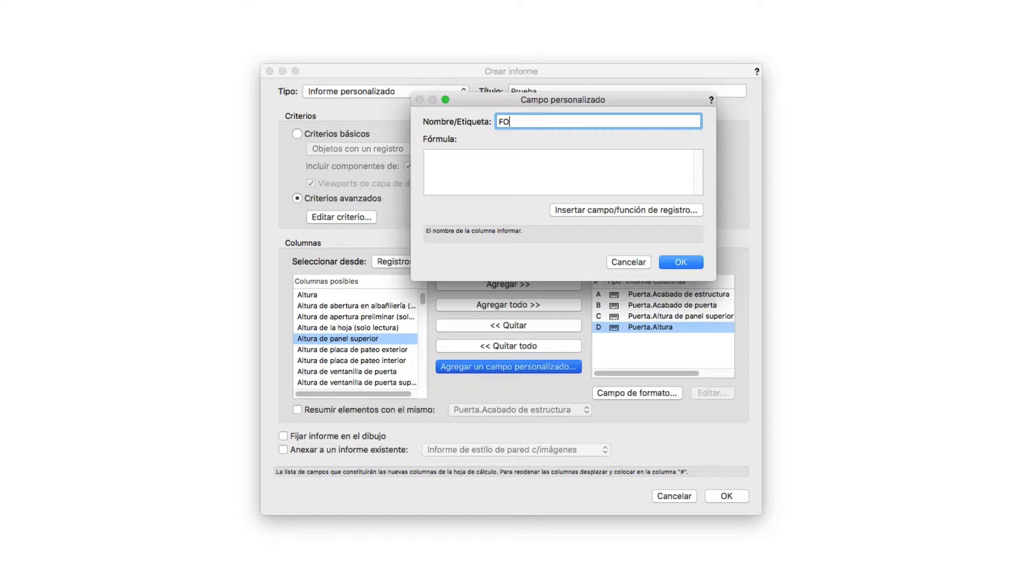
key(BackSpace)
key(BackSpace)
key(BackSpace)
text(ormulas)
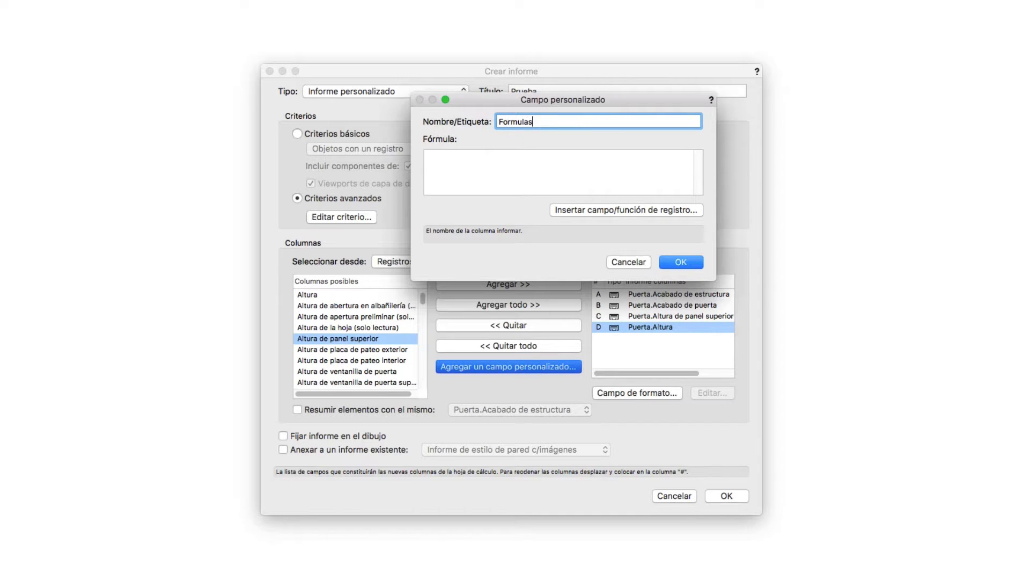
click(665, 261)
click(666, 197)
click(629, 262)
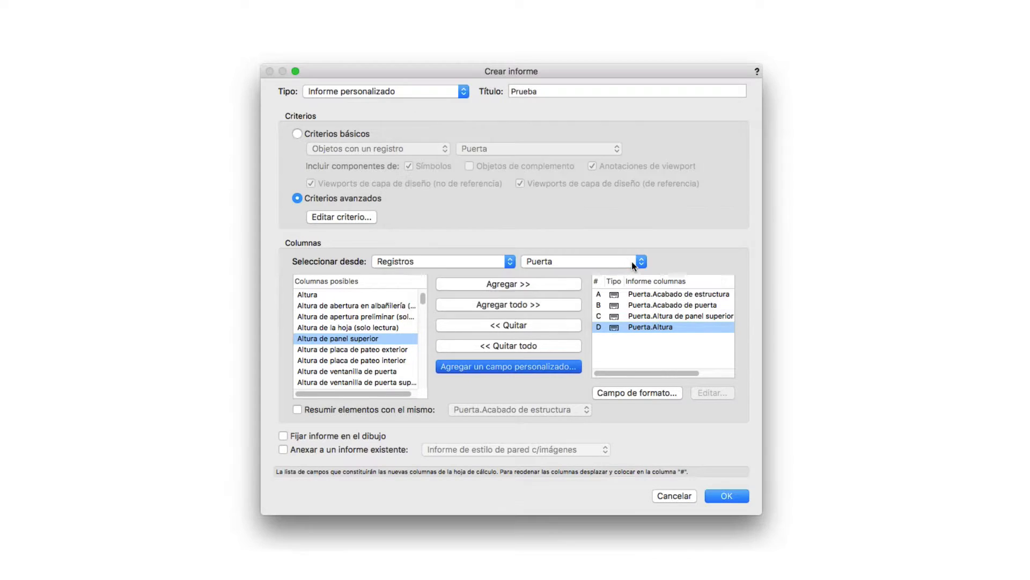
Summarize report items that share the same Puerta.Altura value
click(299, 410)
click(543, 410)
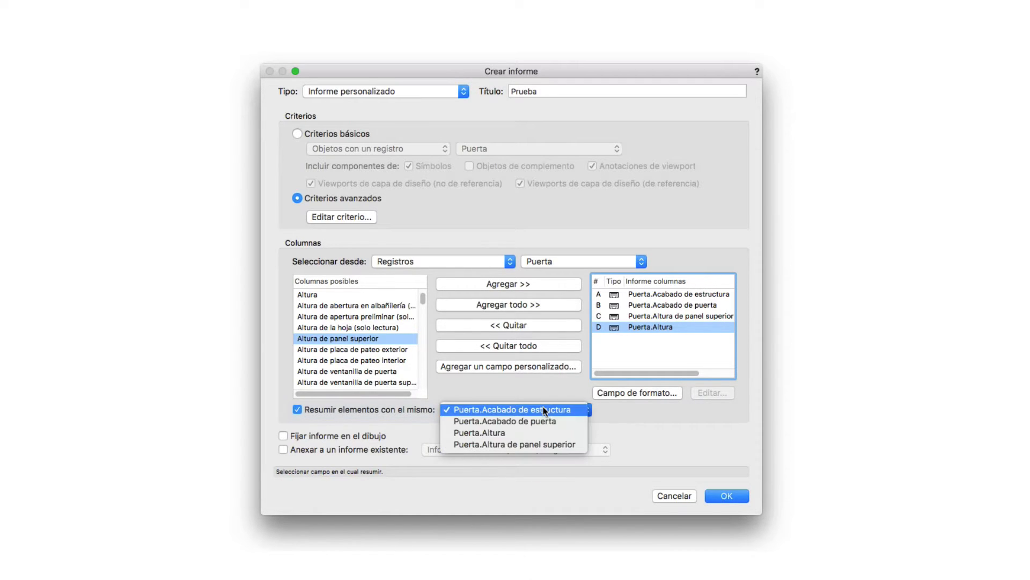
click(509, 431)
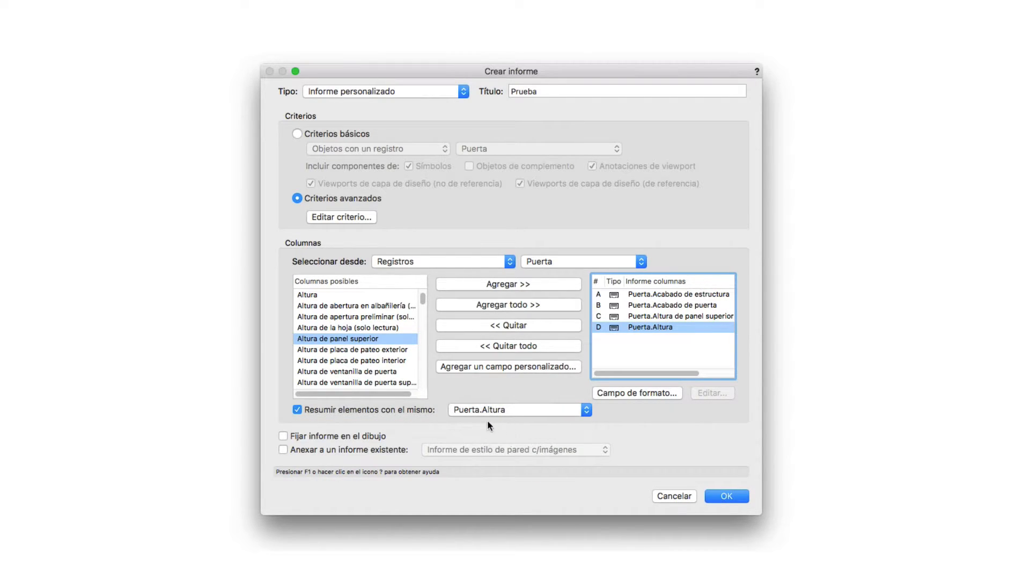
click(376, 409)
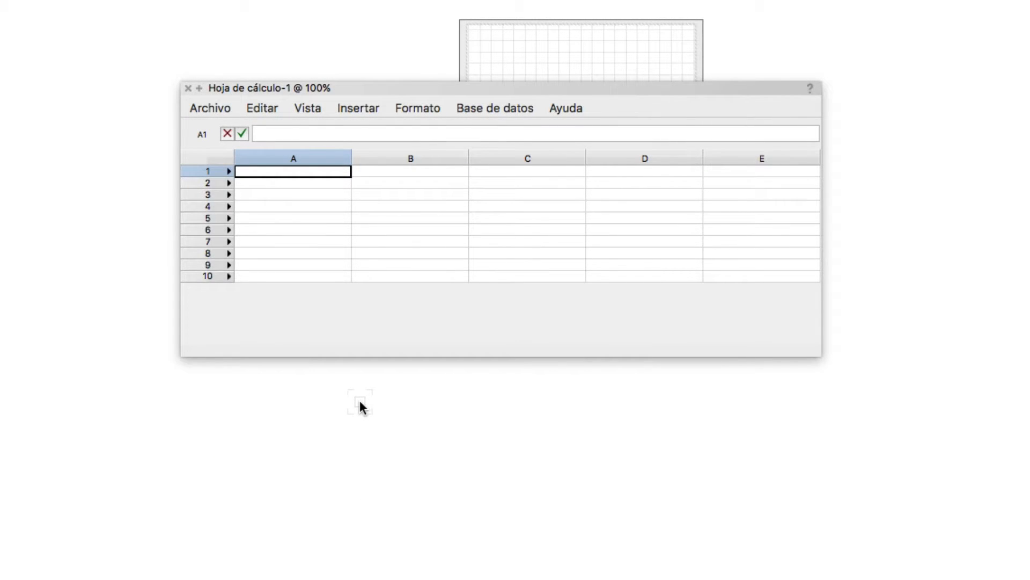
Select rows 1, 2 and 3 of the blank worksheet in turn, ending on row 2
click(202, 170)
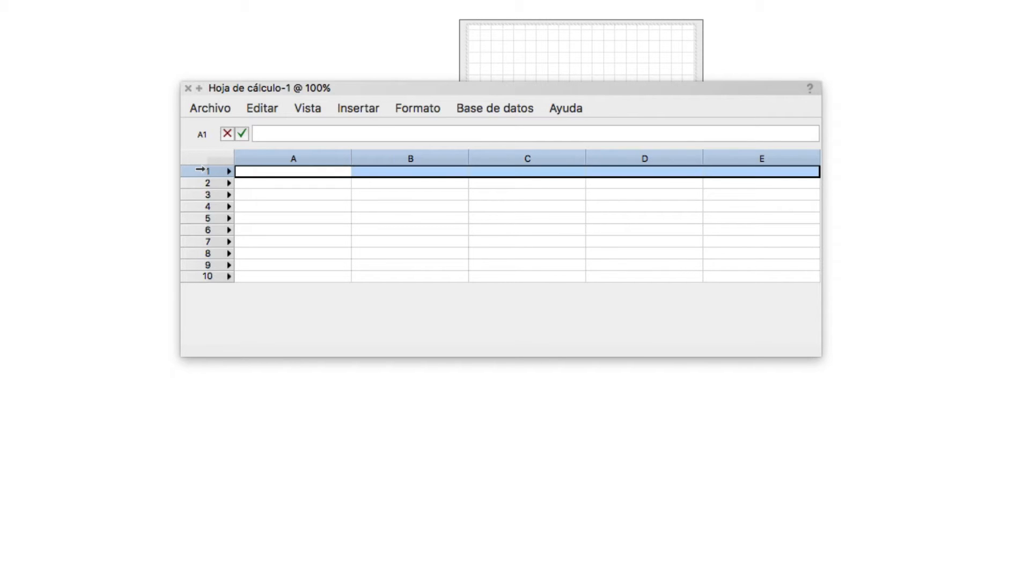
click(202, 183)
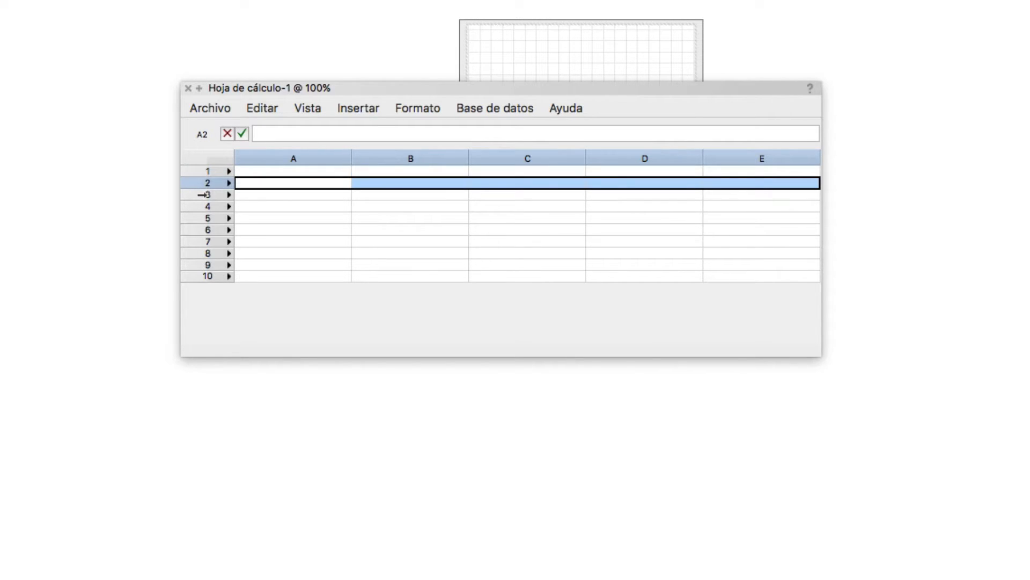
click(202, 195)
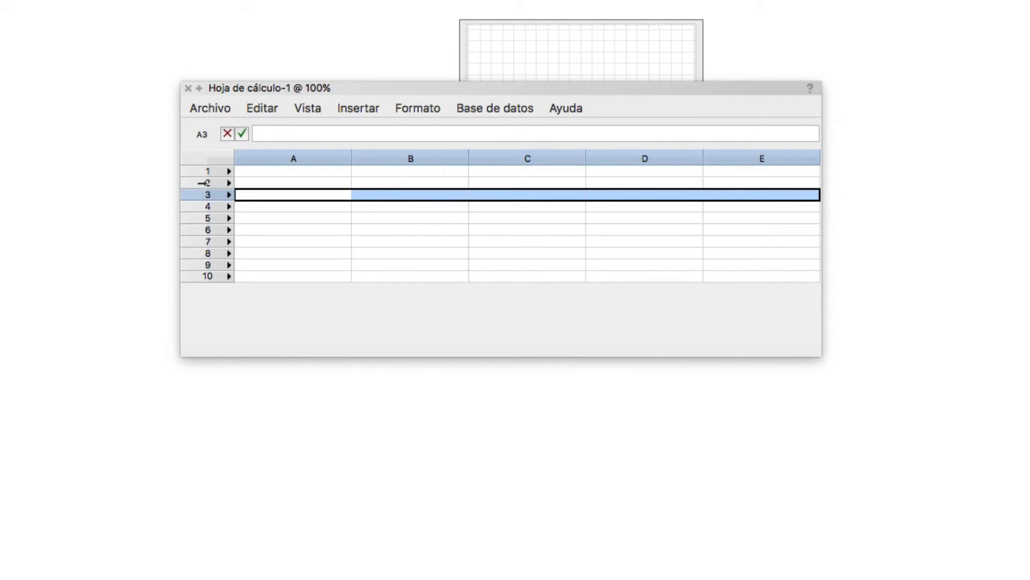
click(202, 183)
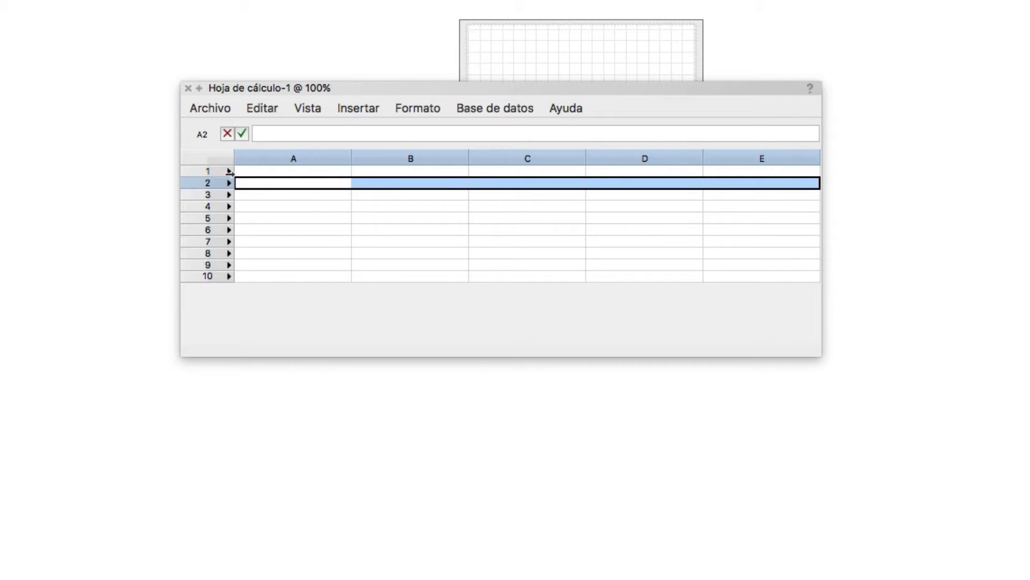
Examine the database options available for row 2 of the blank worksheet
click(488, 107)
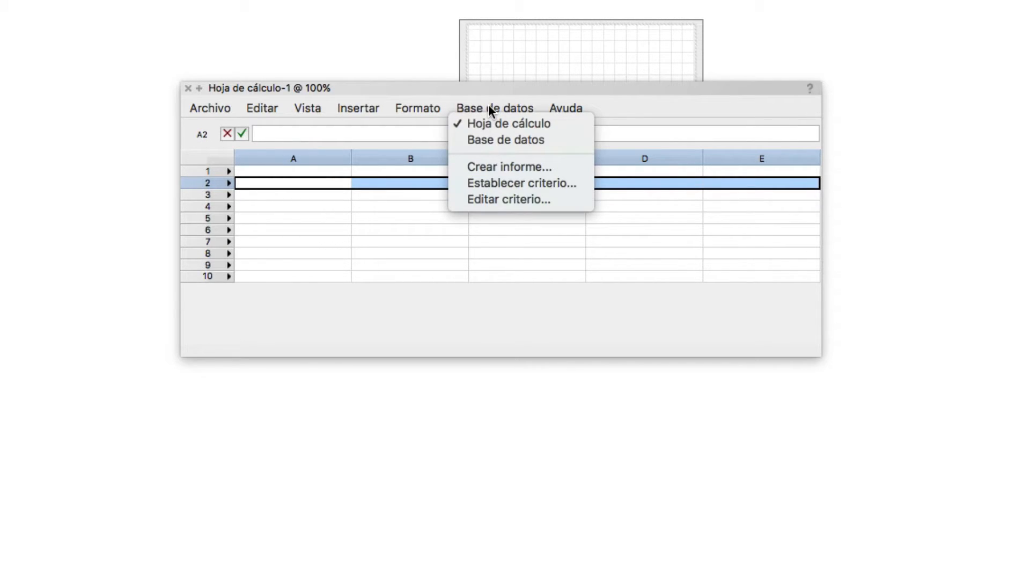
click(579, 163)
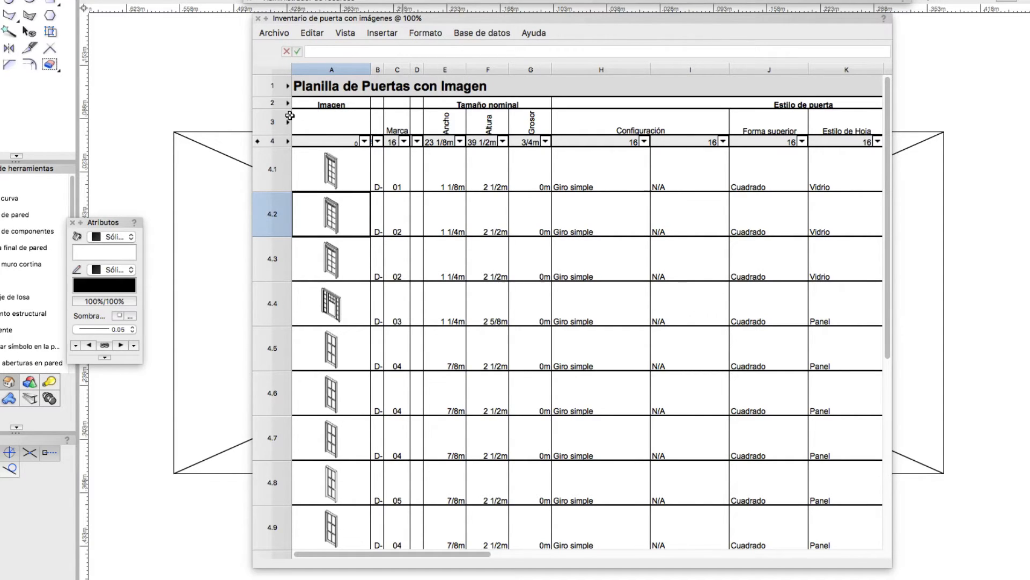
Select database row 4 in the door worksheet and switch the database headers off and on again
click(263, 141)
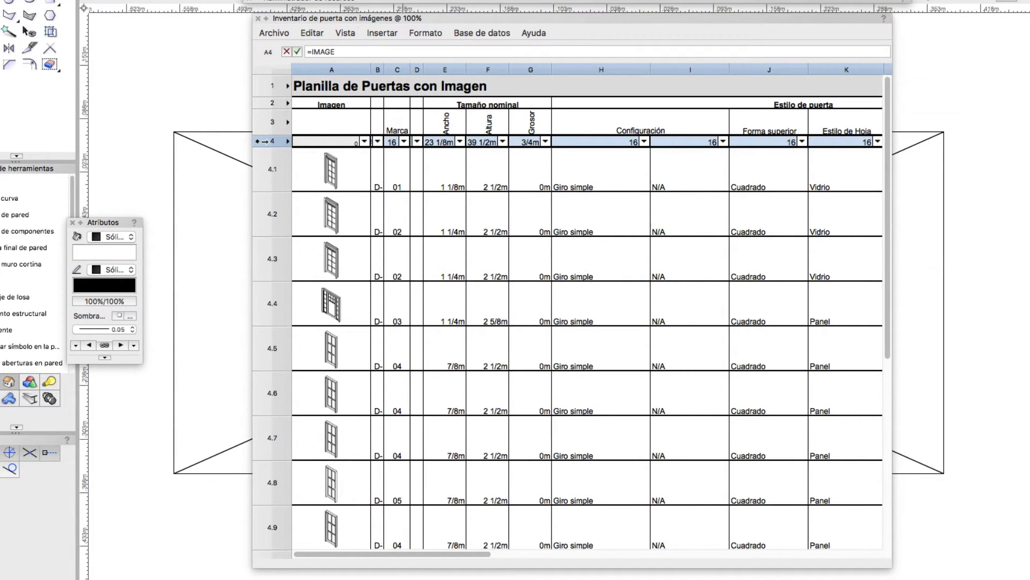
click(350, 34)
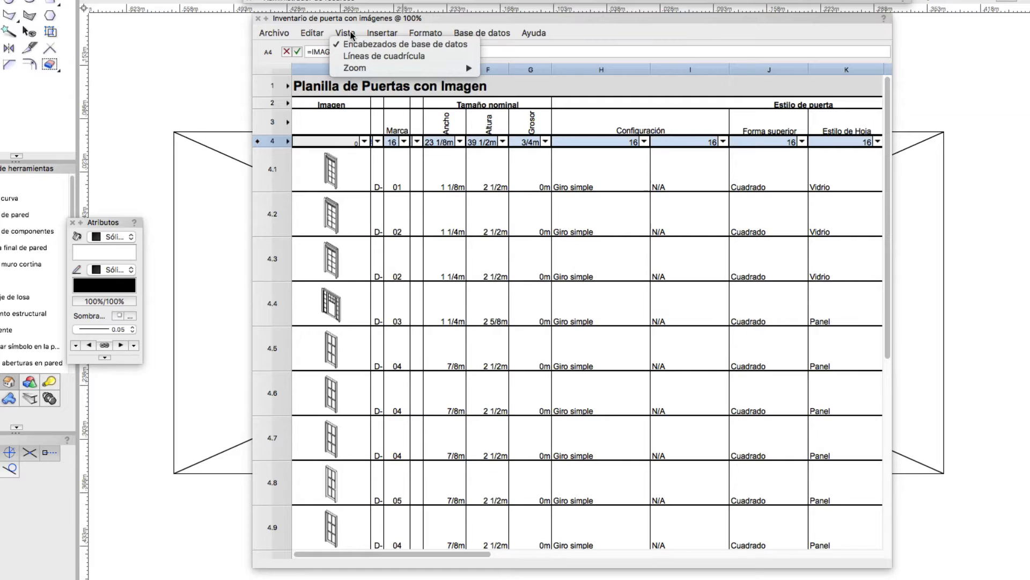
click(407, 46)
click(349, 36)
click(348, 44)
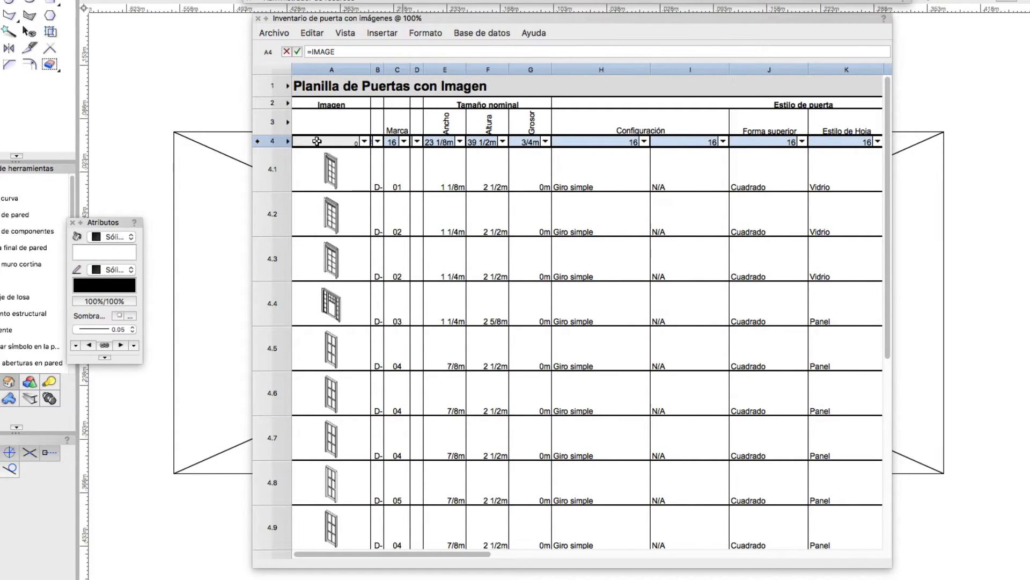
Inspect the database column settings of the Altura and Imagen columns in row 4
click(447, 142)
click(502, 141)
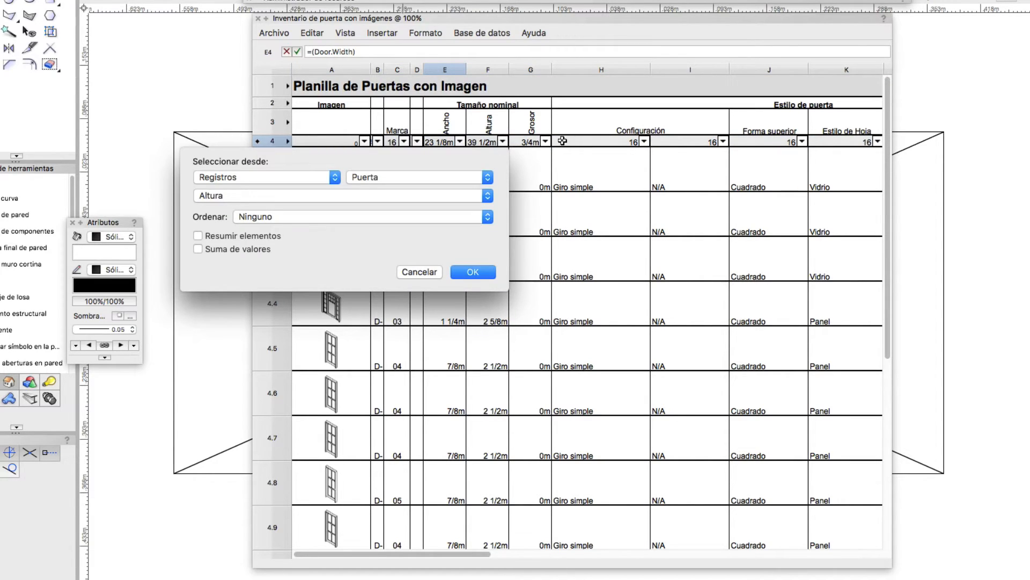
key(Escape)
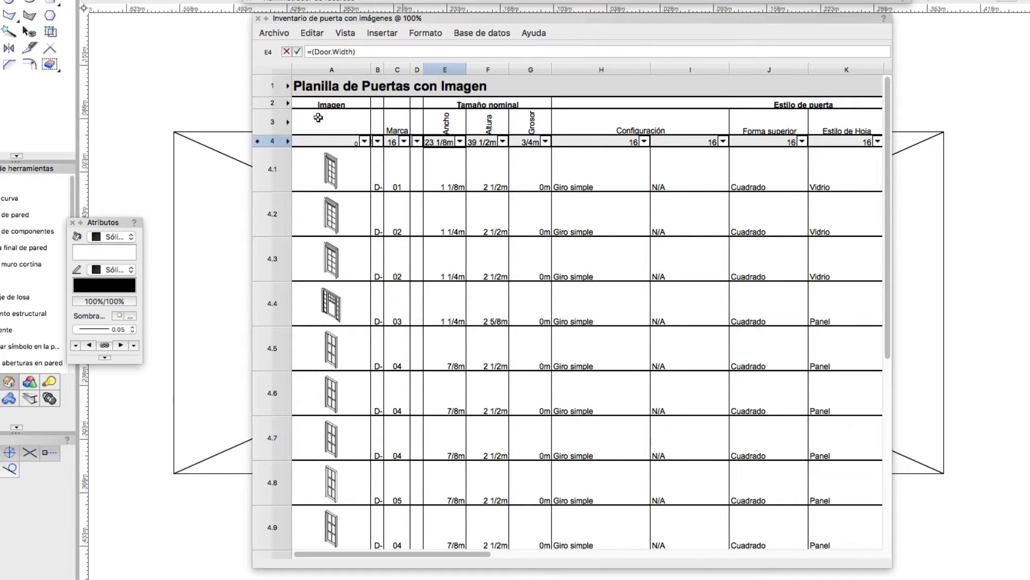
click(268, 141)
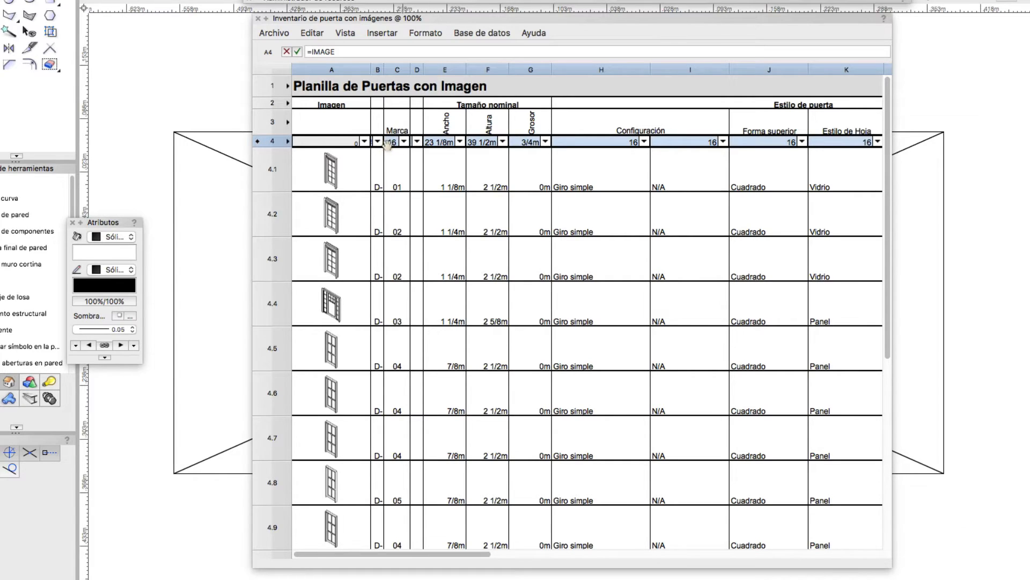
click(364, 142)
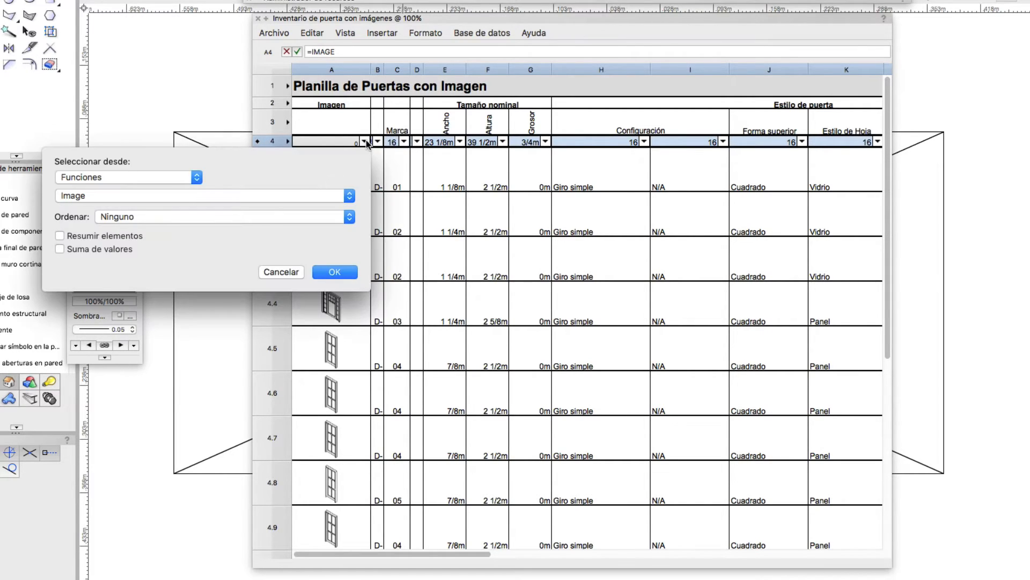
key(Return)
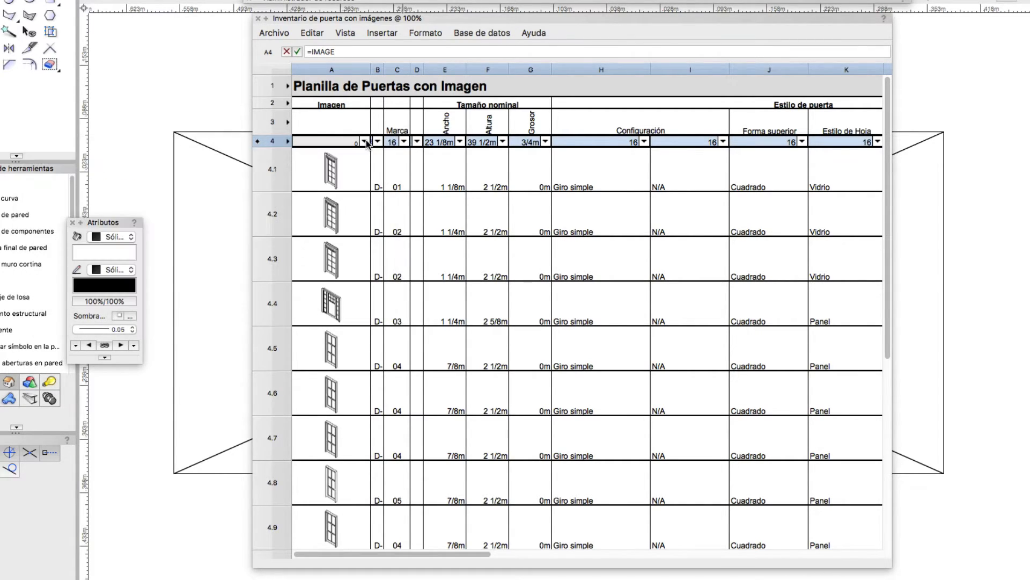
Open the report definition of database row 4, examine its criteria and columns, and leave it without changes
click(465, 35)
click(471, 76)
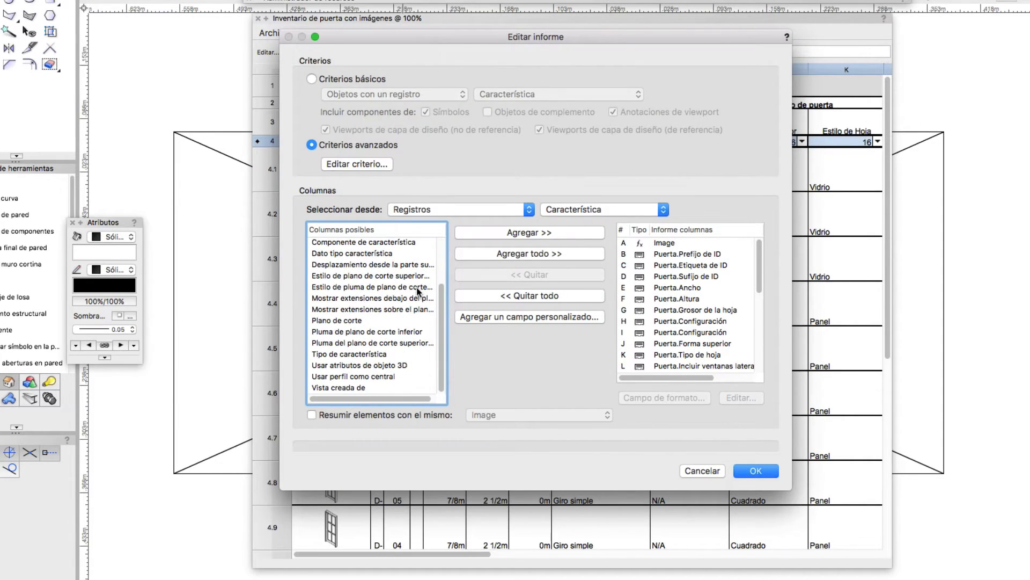
key(Escape)
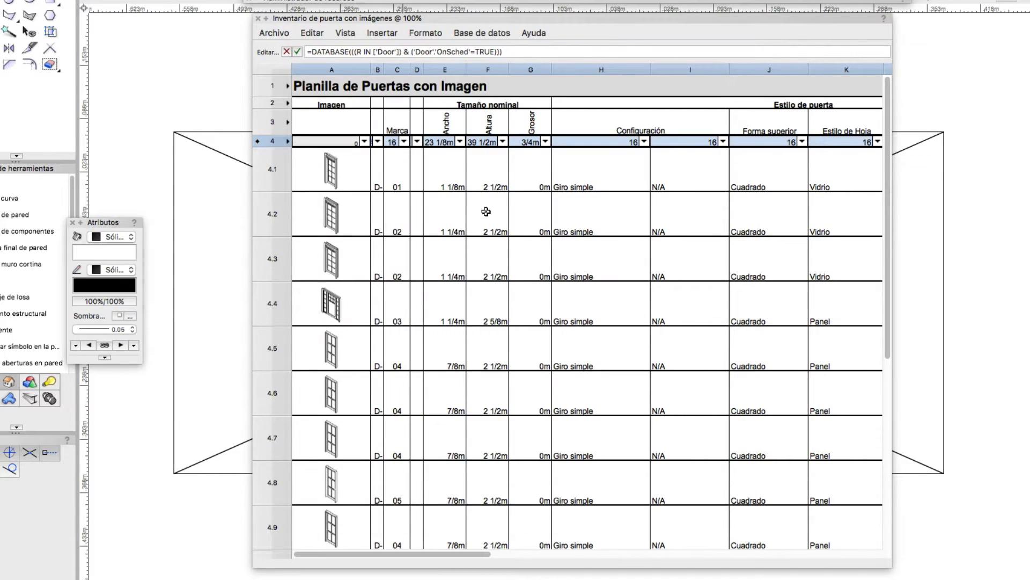
Examine the Altura and Configuración column settings, including the sort order, Resumir elementos and Suma de valores options
click(503, 142)
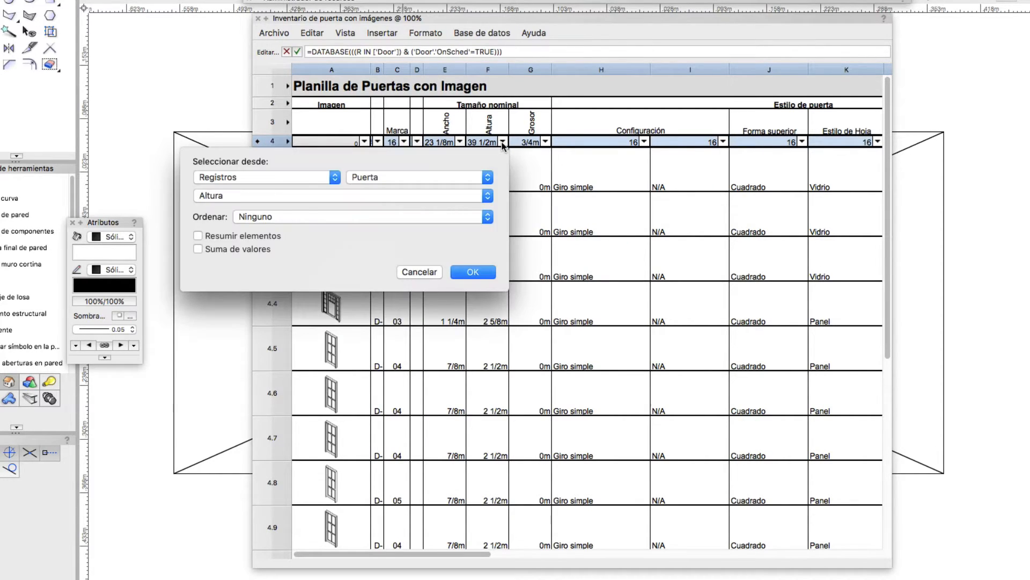
key(Escape)
click(644, 143)
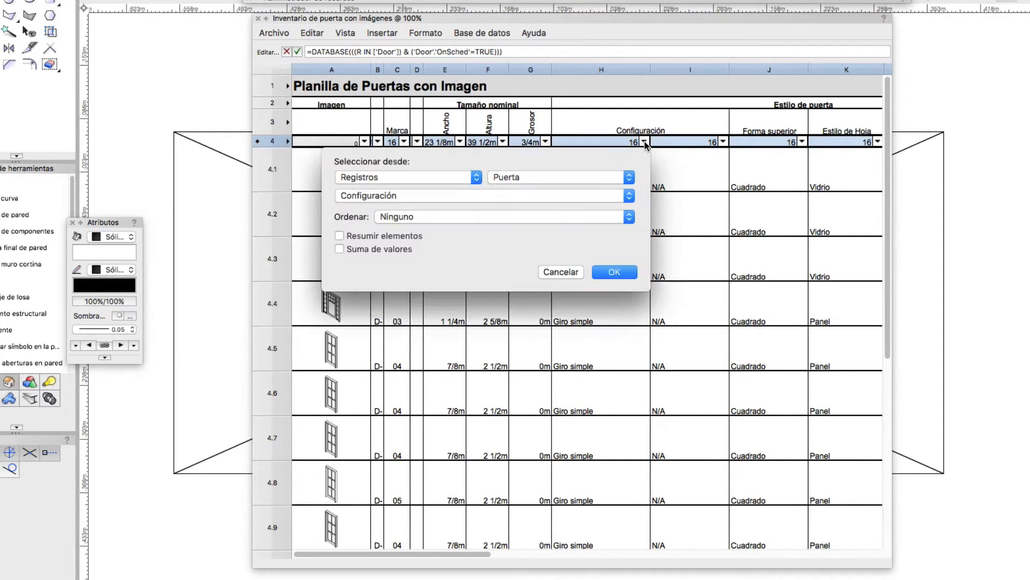
click(453, 217)
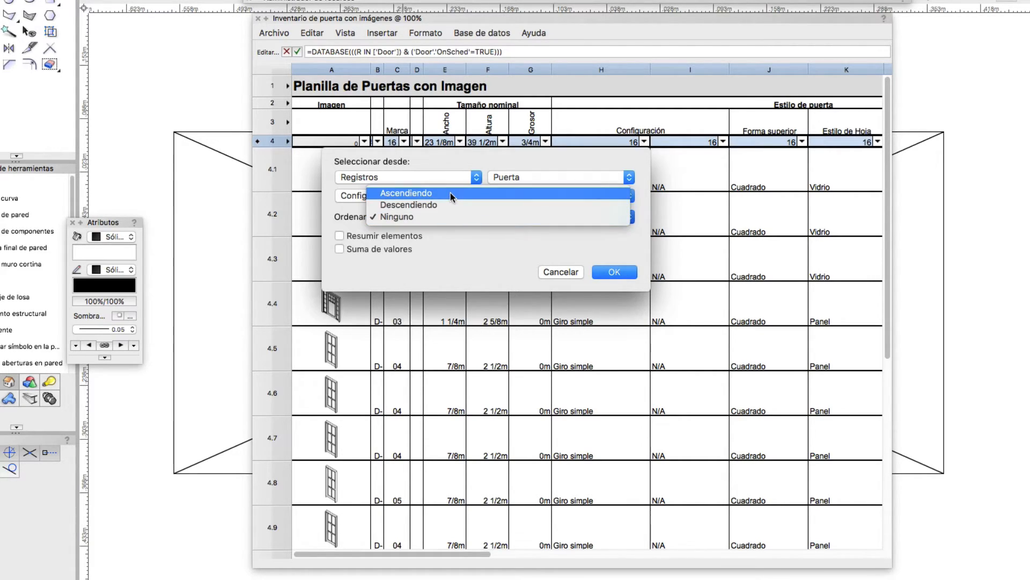
click(447, 241)
click(405, 233)
click(385, 234)
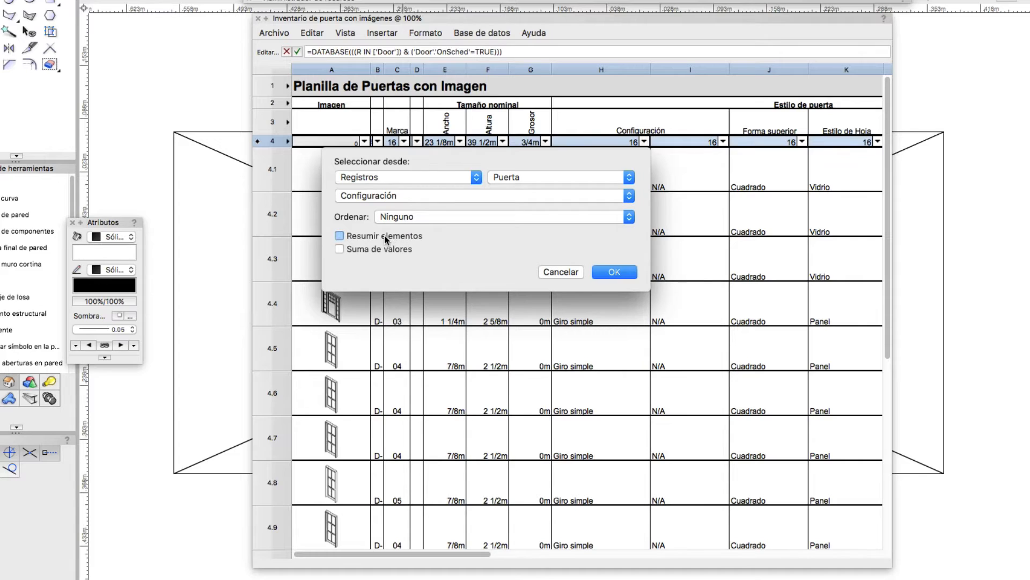
click(548, 274)
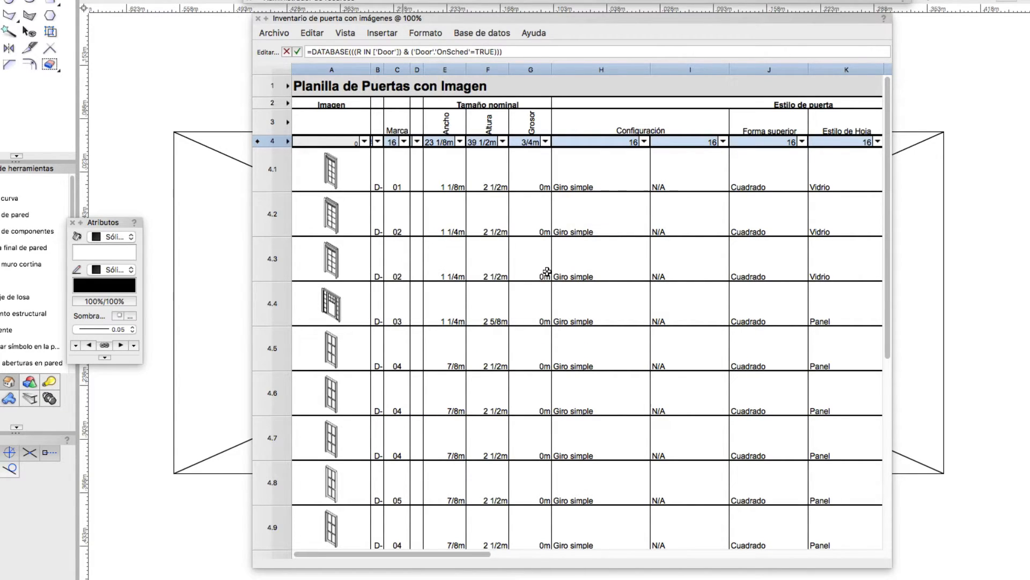
Review the commands available for database row 4 and the functions that can fill the Imagen column
right_click(273, 141)
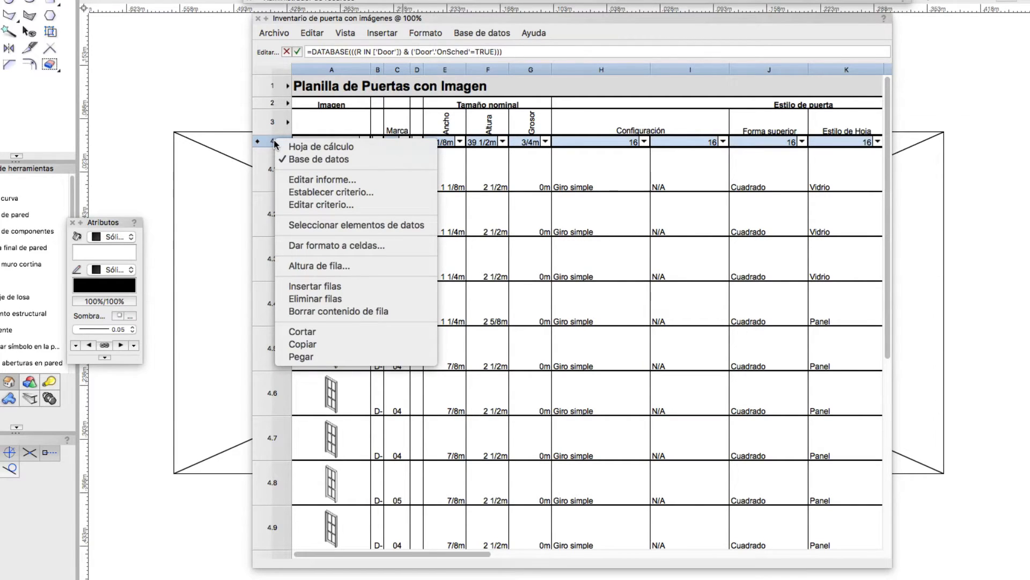
key(Escape)
click(364, 142)
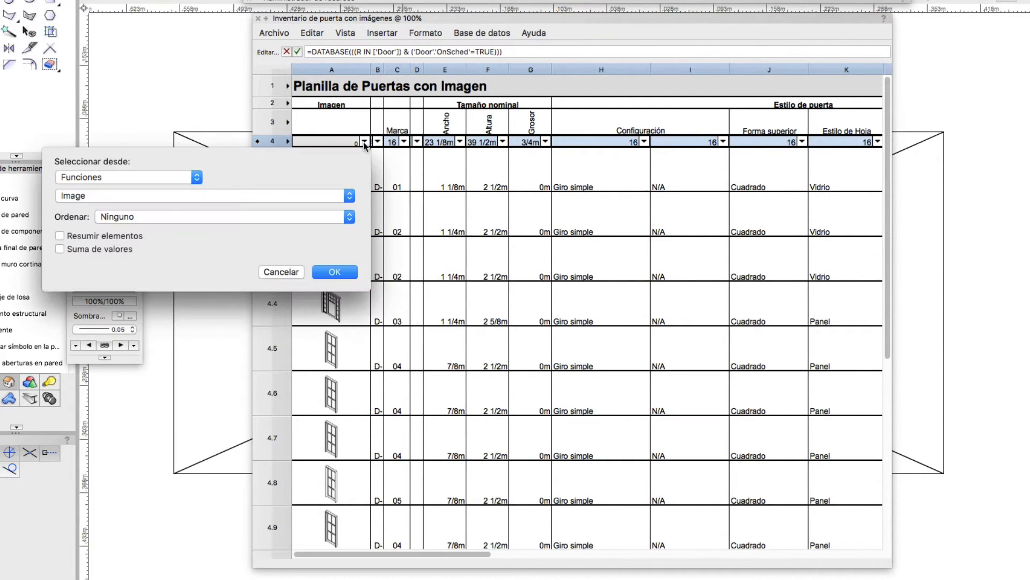
click(177, 180)
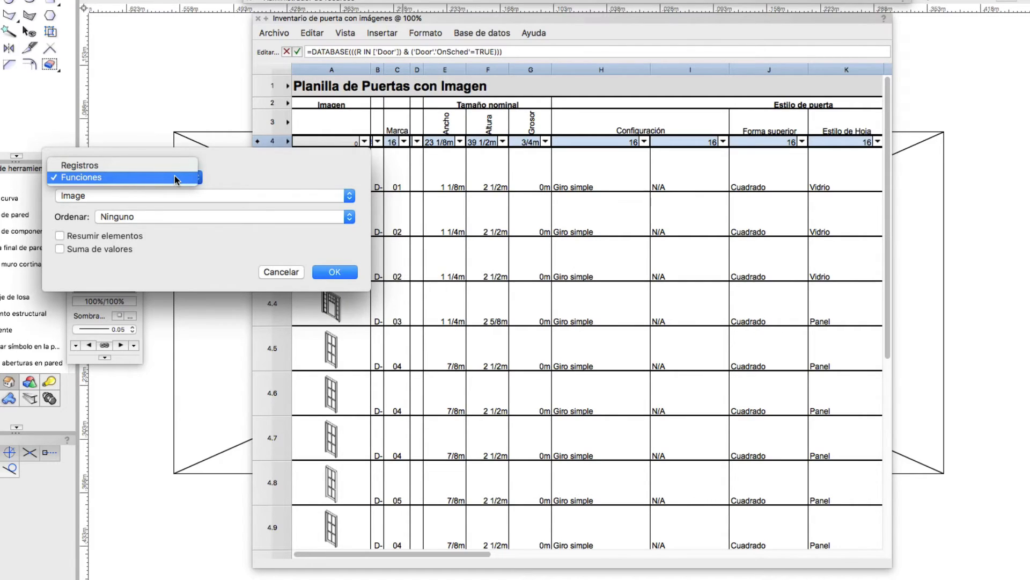
click(176, 180)
click(156, 195)
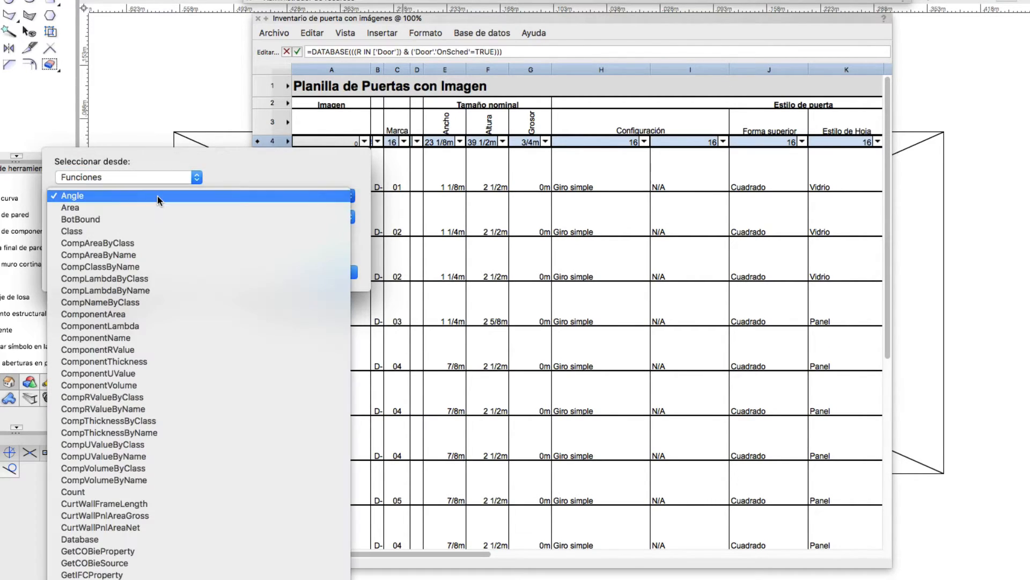
click(156, 195)
click(157, 176)
click(157, 176)
click(236, 195)
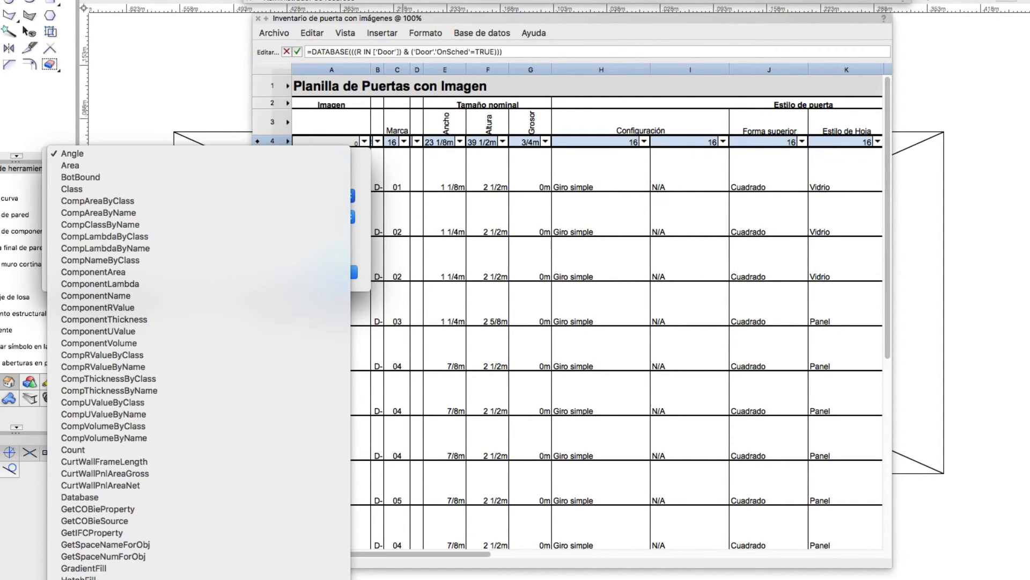
click(146, 569)
click(334, 272)
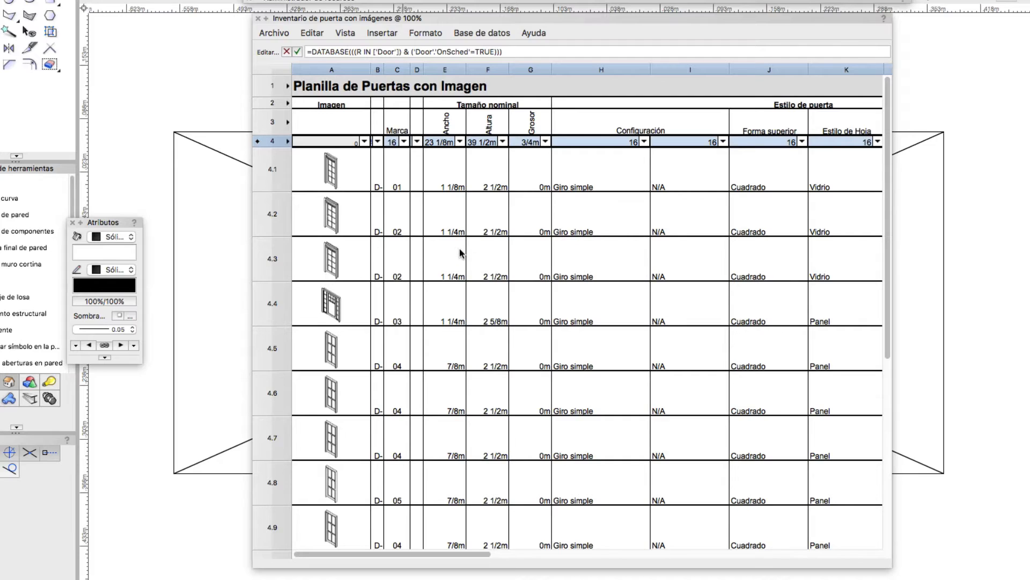
Select database row 4, the door image cell of row 4.1, and the configuration cell of row 4.1 in turn
click(274, 141)
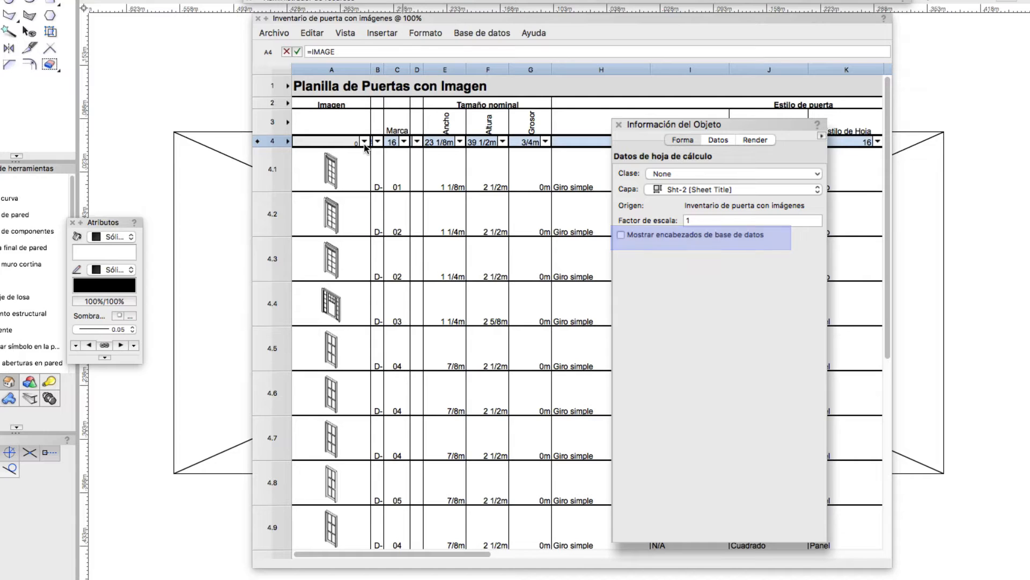
click(325, 170)
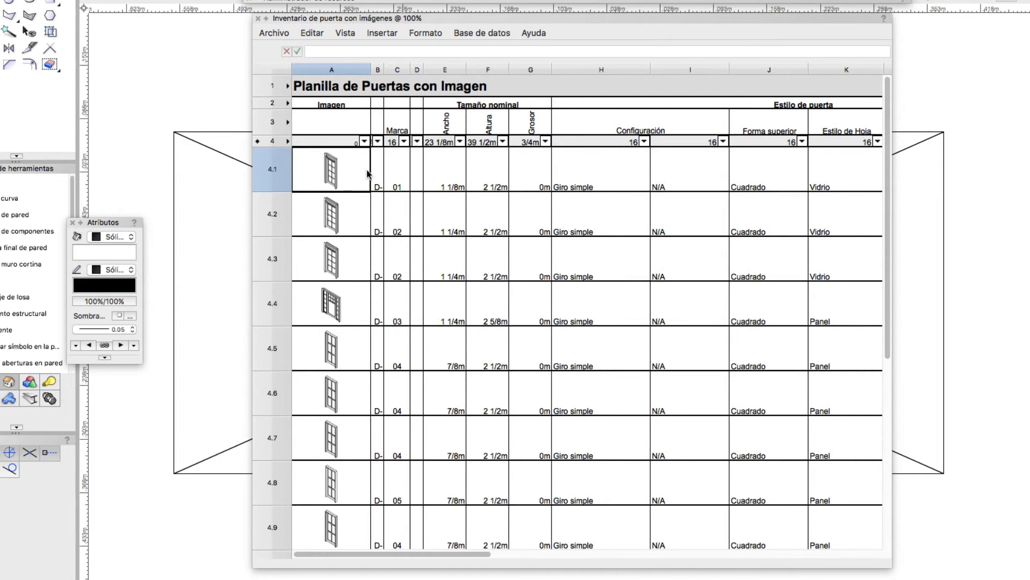
click(575, 172)
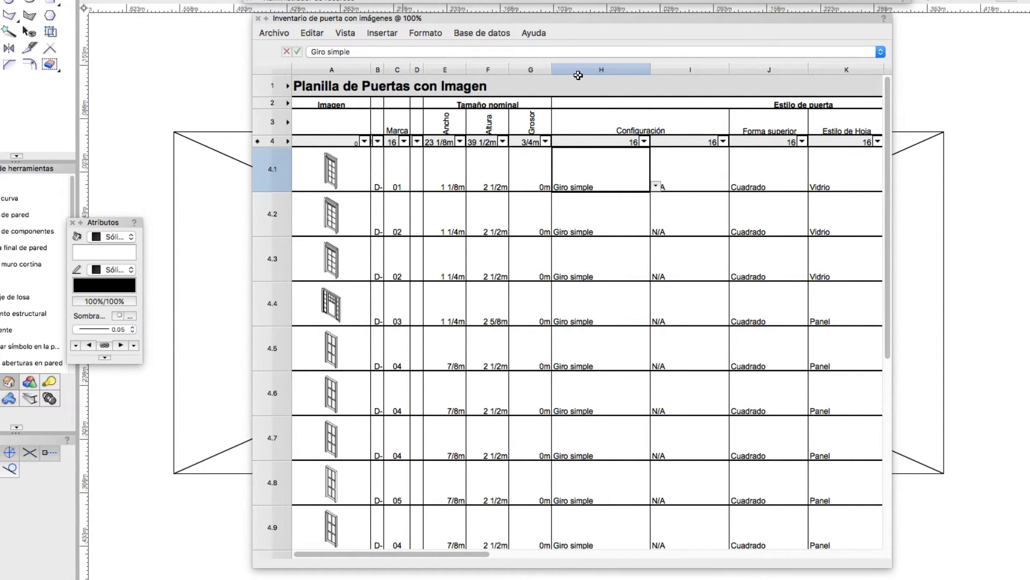
Open the cell format settings for the whole Configuración column H of the door worksheet
click(576, 86)
click(578, 70)
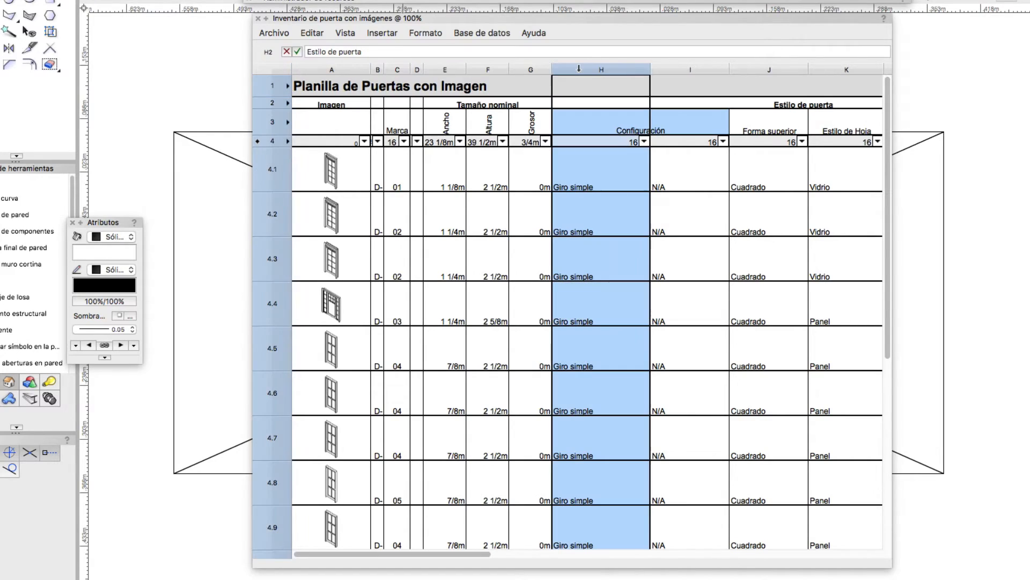
right_click(579, 170)
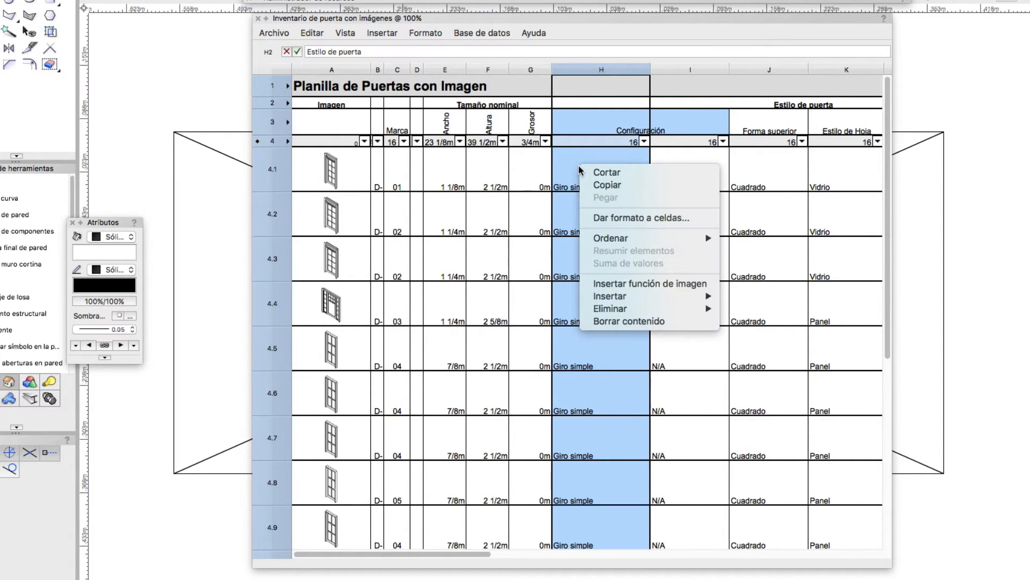
click(691, 218)
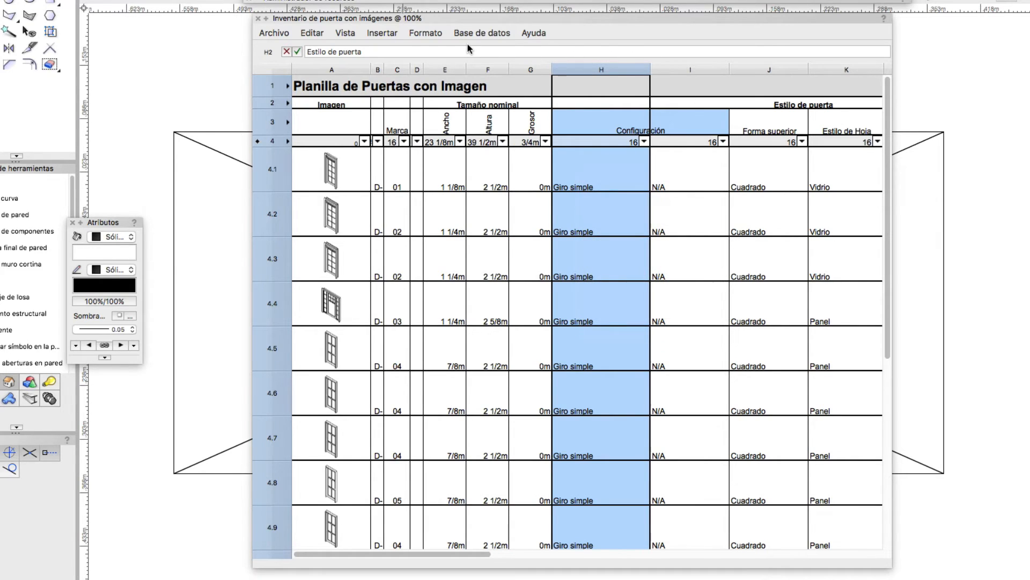
click(426, 32)
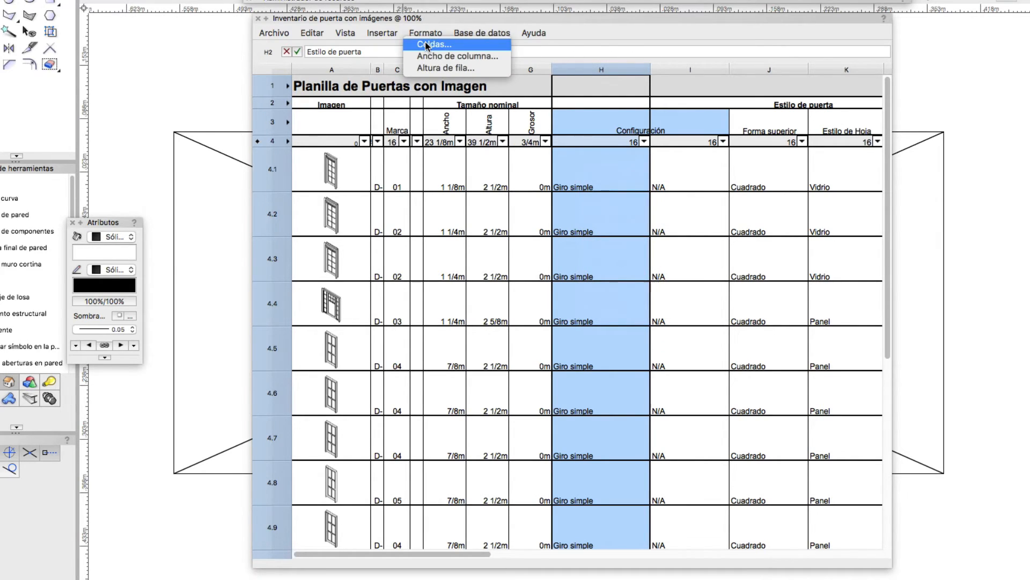
click(427, 45)
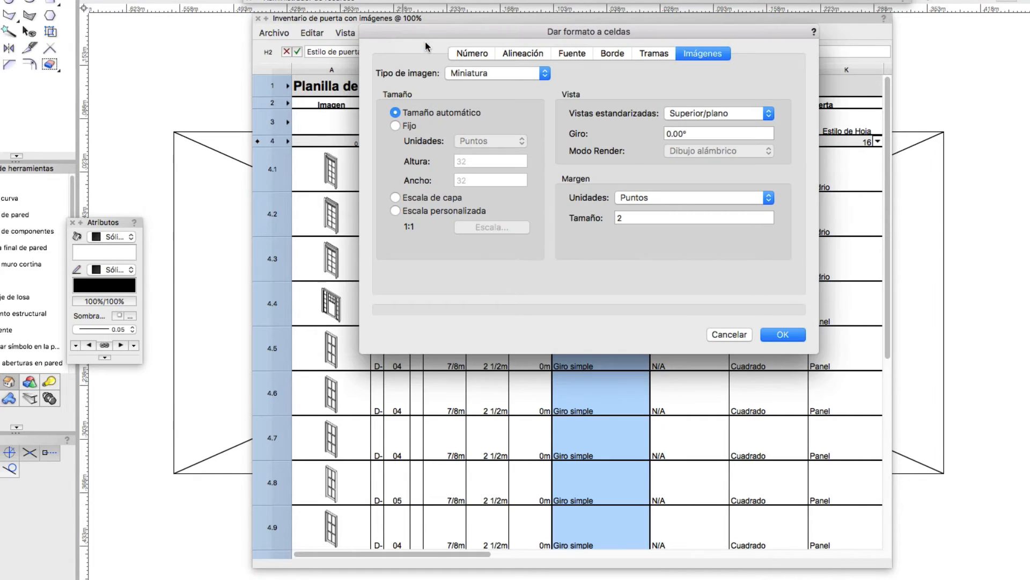
drag(433, 33, 440, 133)
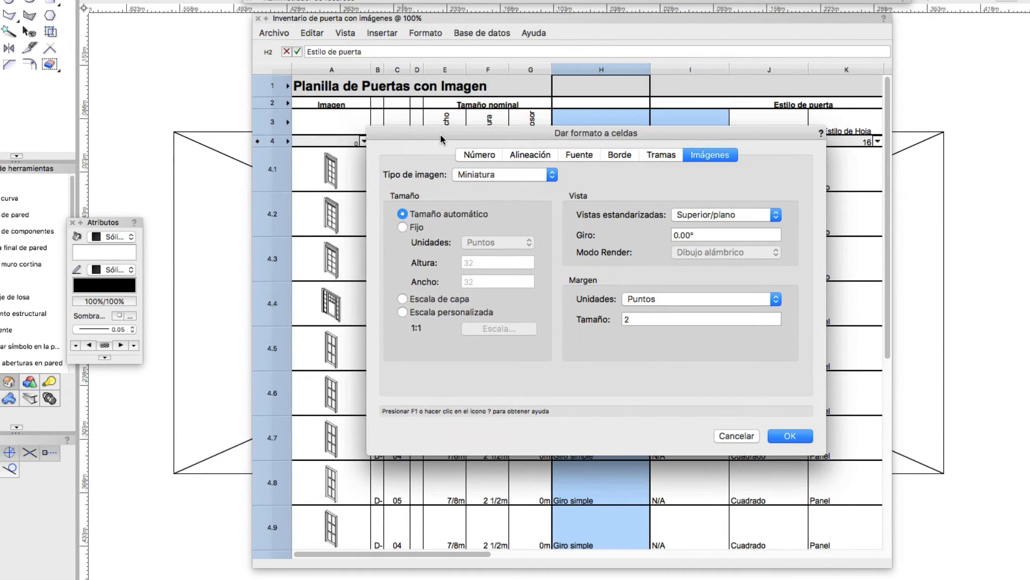
Examine the Número, Alineación, Fuente, Borde, Tramas and Imágenes format settings for column H and accept the cell format
click(479, 155)
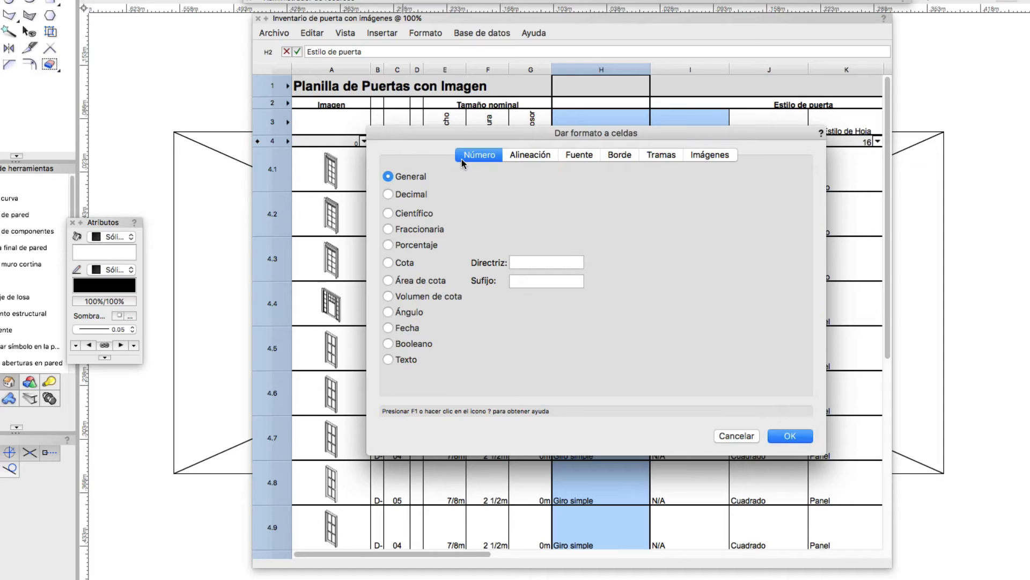
click(524, 157)
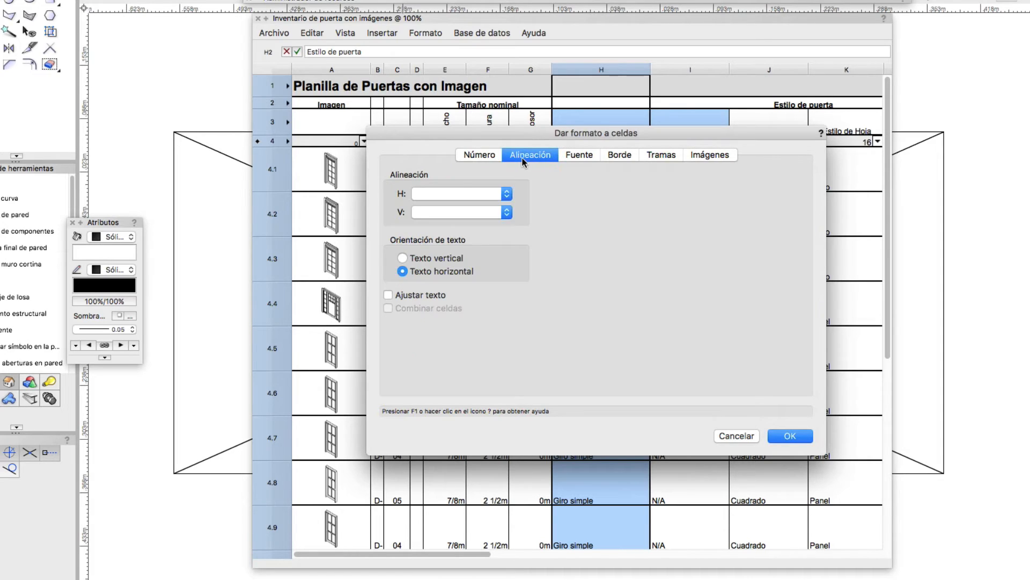
click(473, 193)
click(535, 183)
click(579, 155)
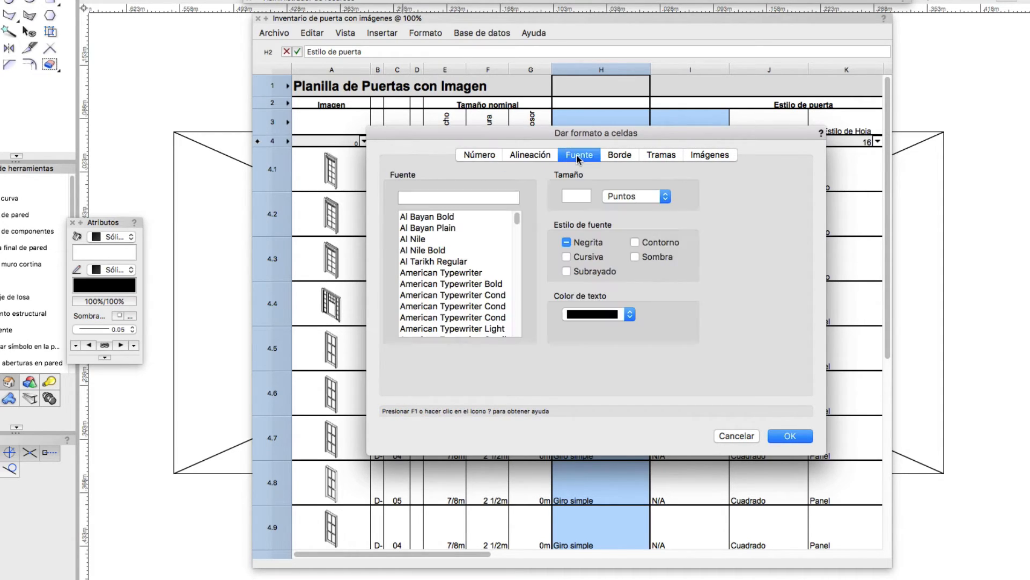
click(616, 156)
click(661, 156)
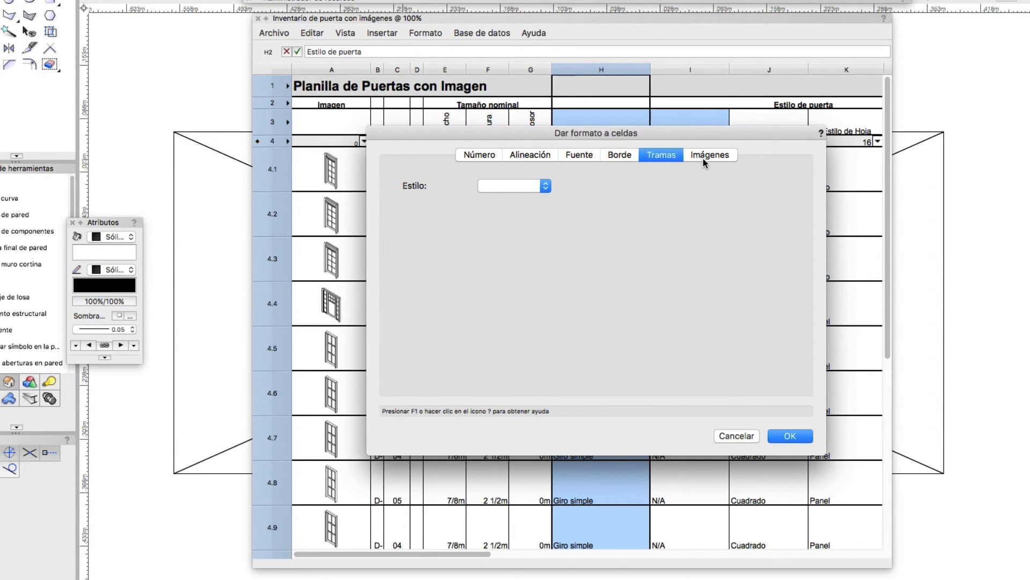
click(703, 159)
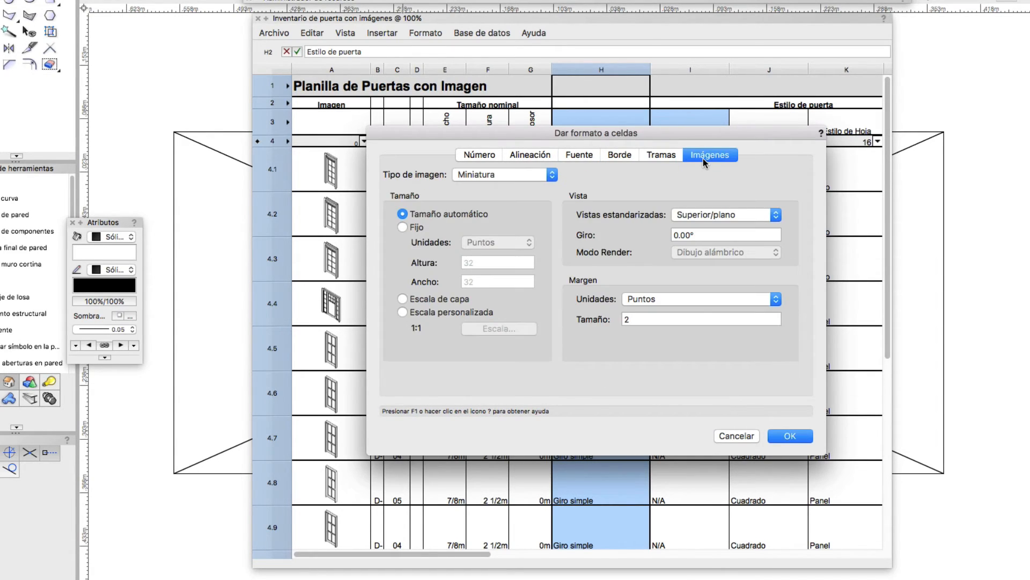
click(790, 435)
Select cells in rows 4.3 and 4.1, and review the commands available for the row 4.1 configuration cell and the Configuración header
click(628, 275)
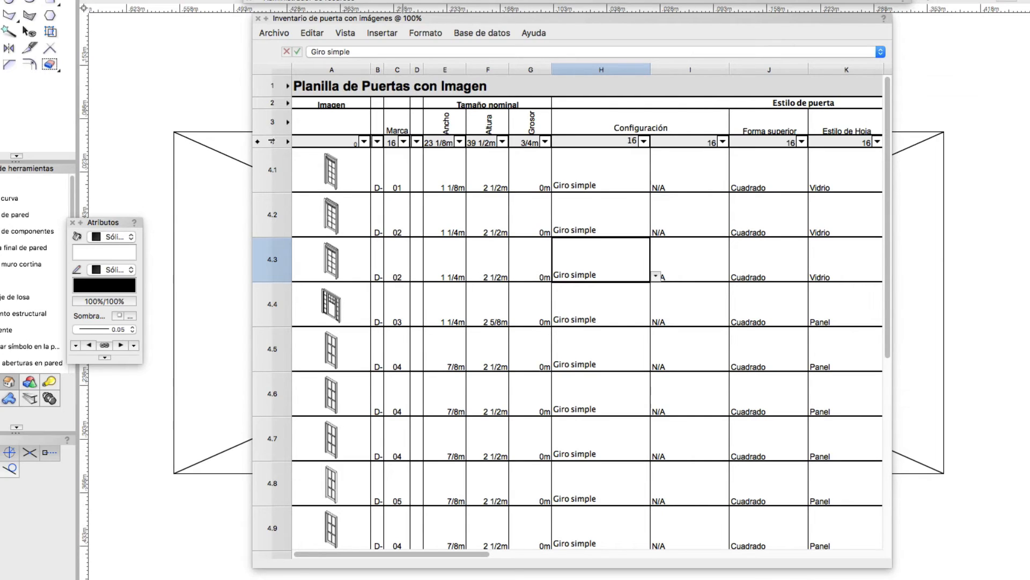
click(272, 141)
click(315, 185)
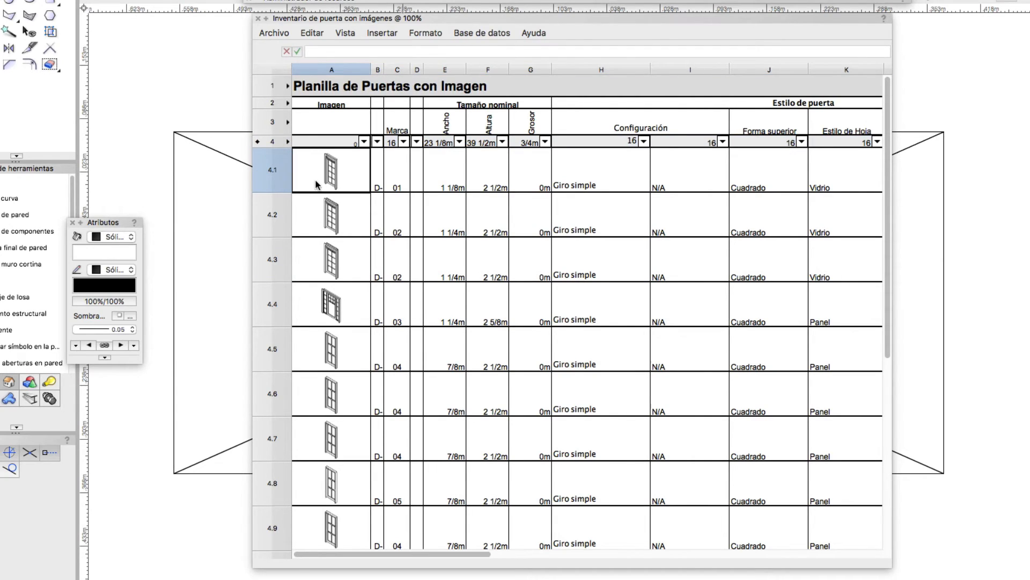
right_click(570, 186)
click(581, 129)
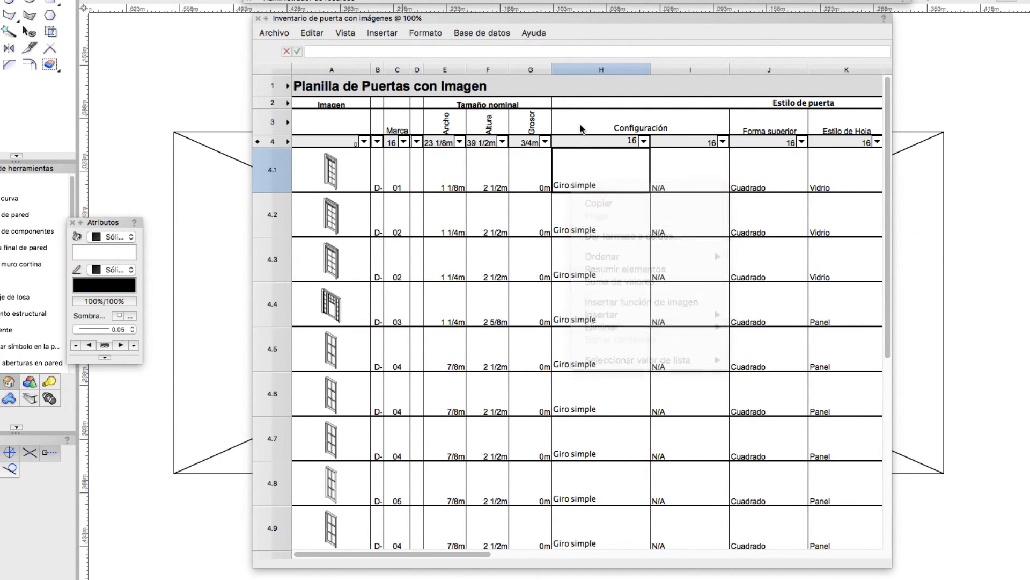
right_click(581, 129)
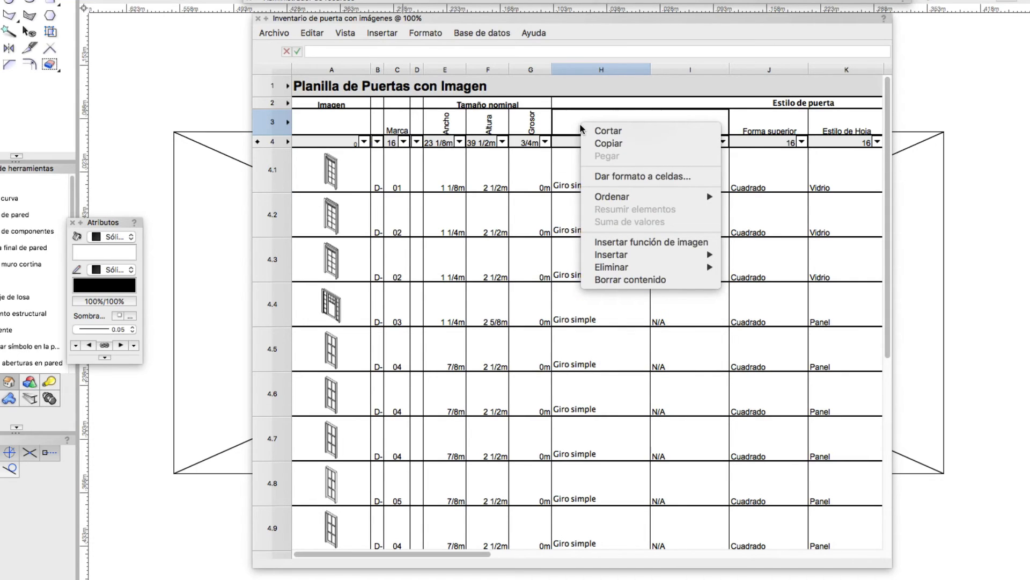
Recalculate the active worksheet
click(273, 35)
click(271, 36)
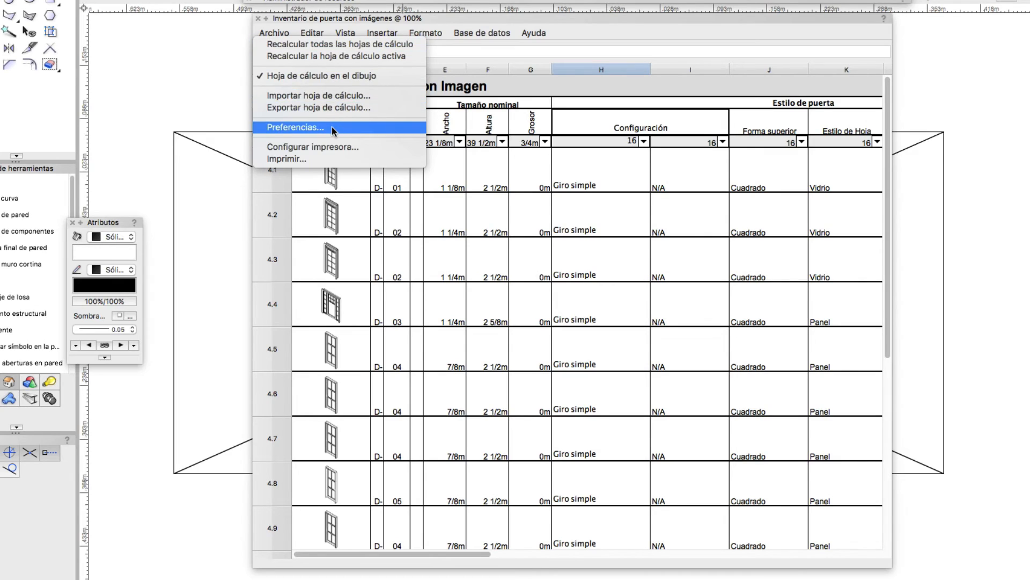
click(398, 56)
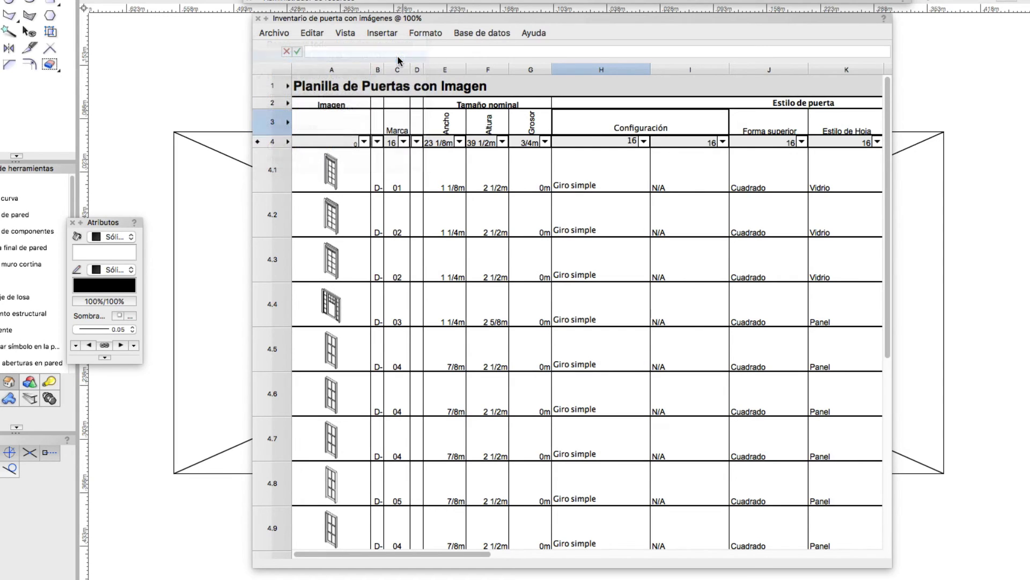
Try the Mostrar cuadrícula option in the worksheet preferences and switch it off again
click(273, 34)
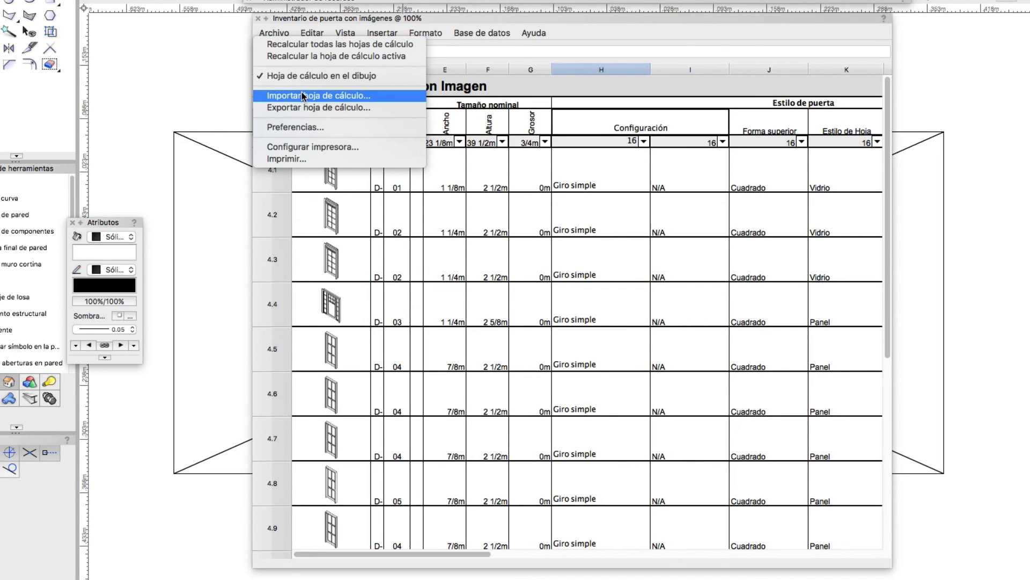
click(360, 131)
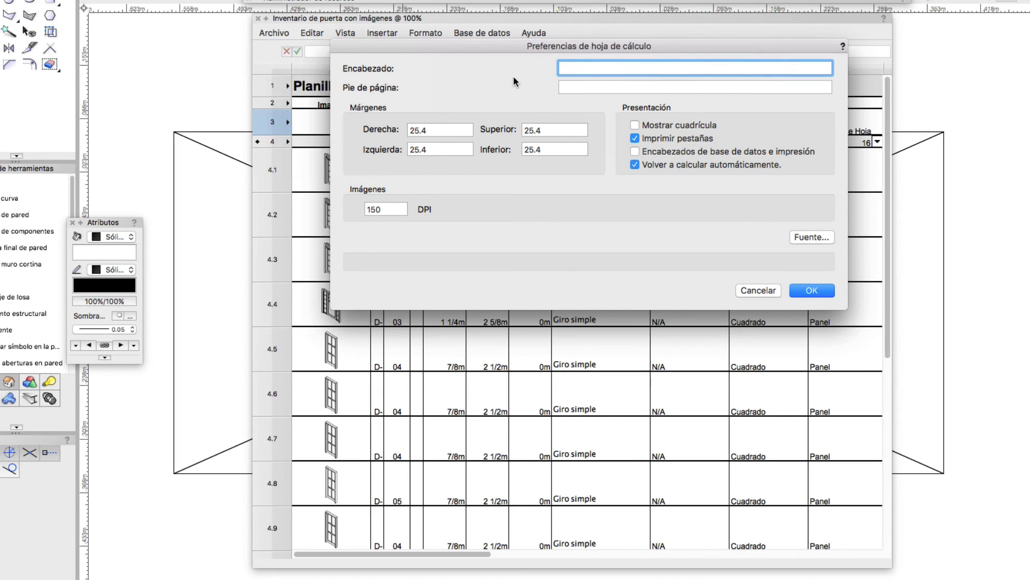
click(648, 126)
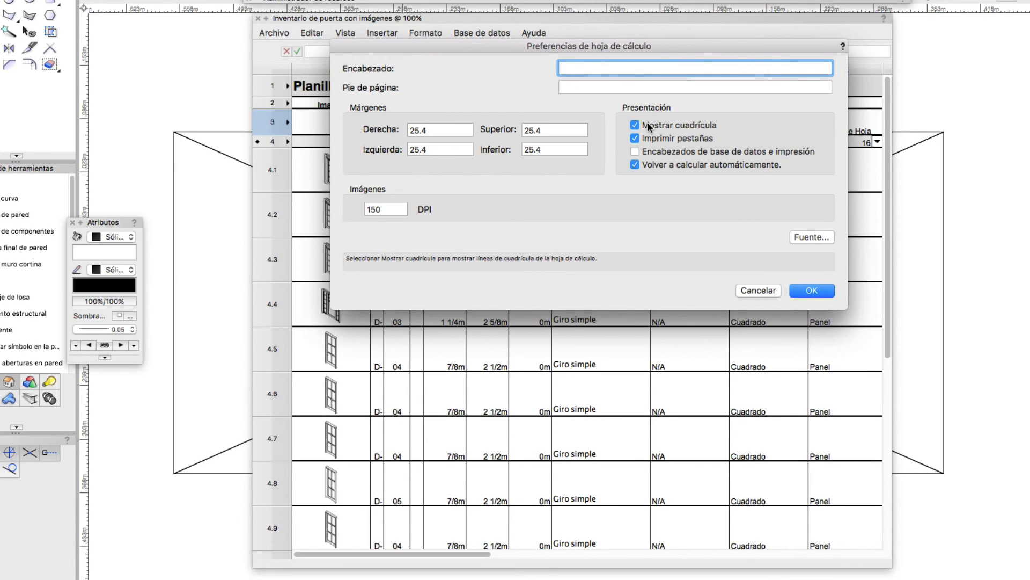
click(635, 125)
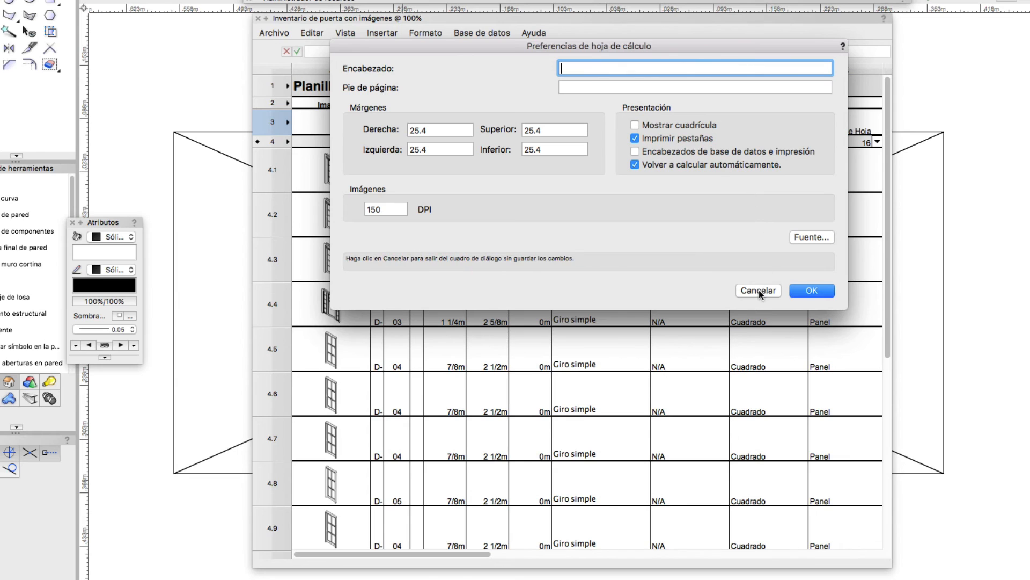